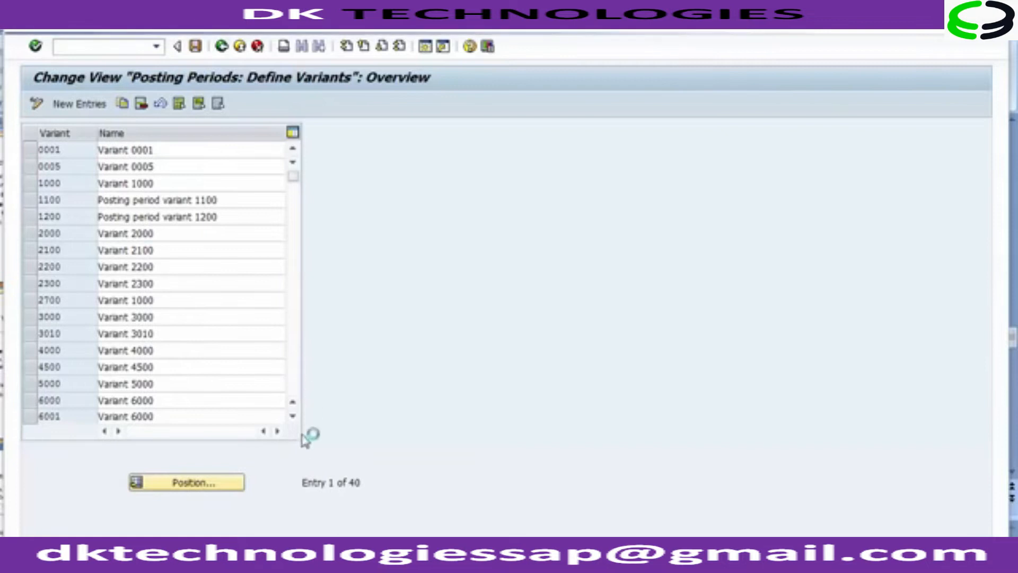
Step: Open the Assign Variants to Company Code activity and position the list on company code 1200
left_click(179, 420)
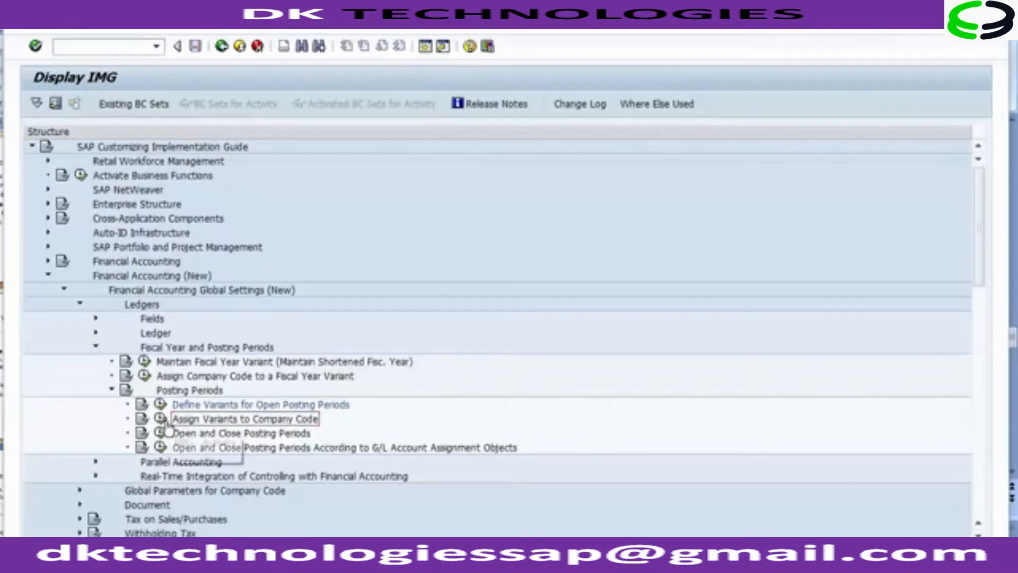
left_click(161, 420)
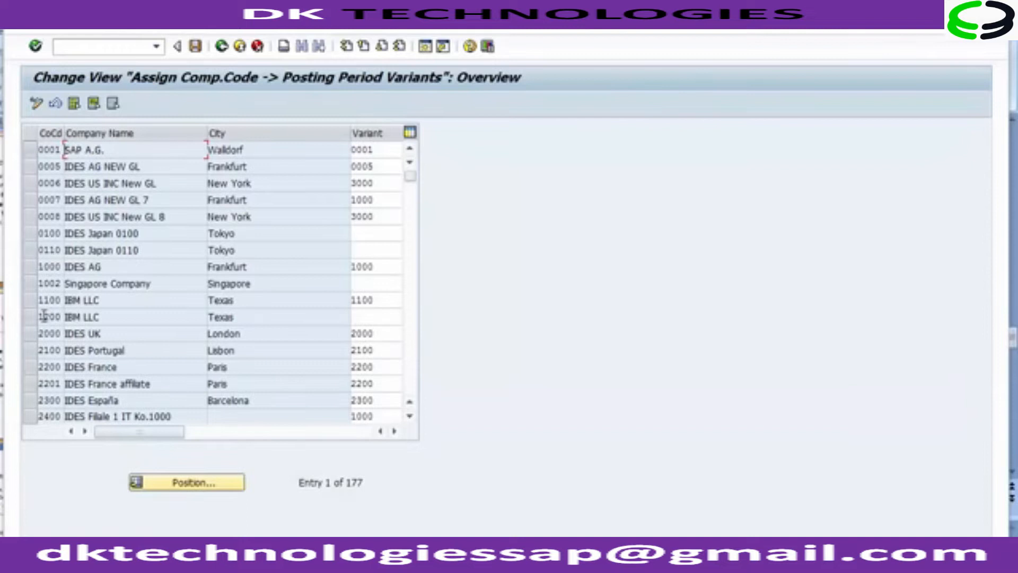
left_click(178, 483)
type("1200")
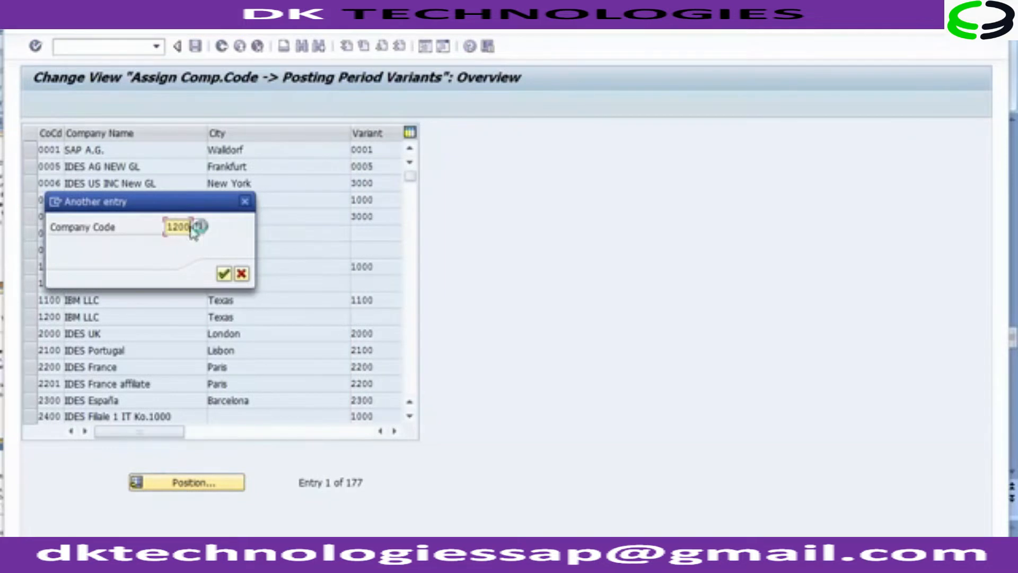
key("Return")
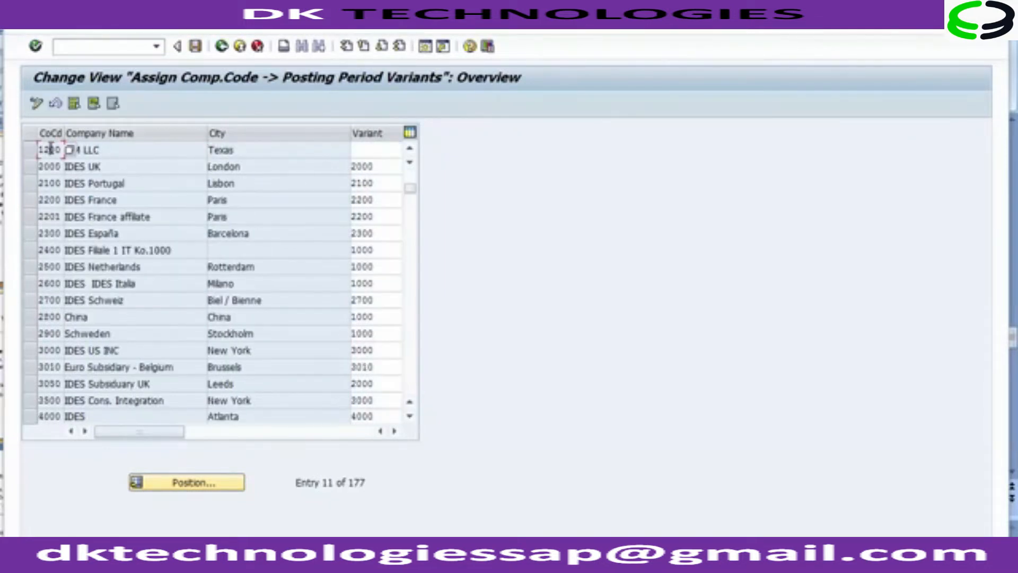
Step: Assign posting period variant 1200 to company code 1200, save it under the customizing request, and return to the IMG
left_click(366, 147)
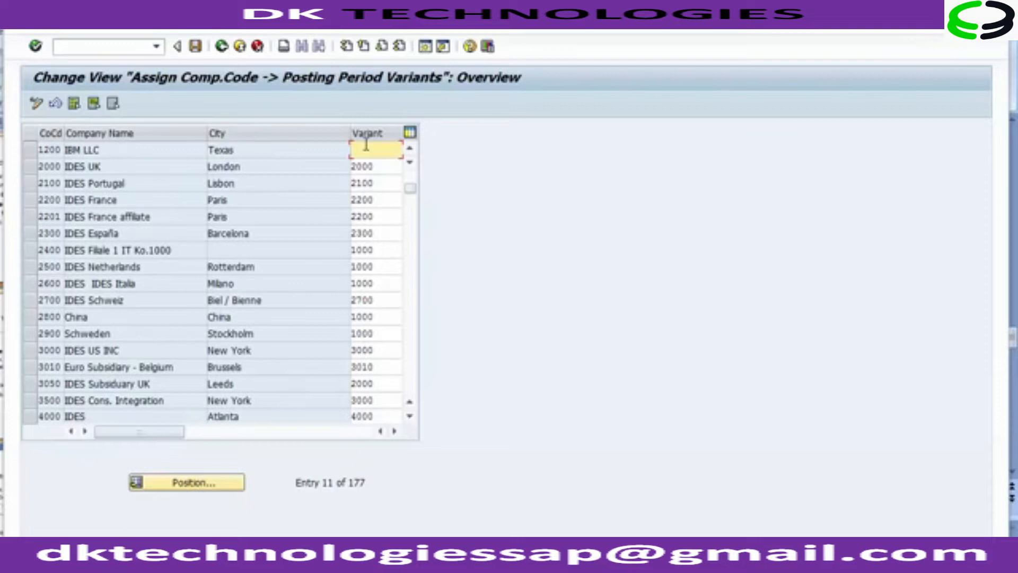
type("1200")
left_click(196, 47)
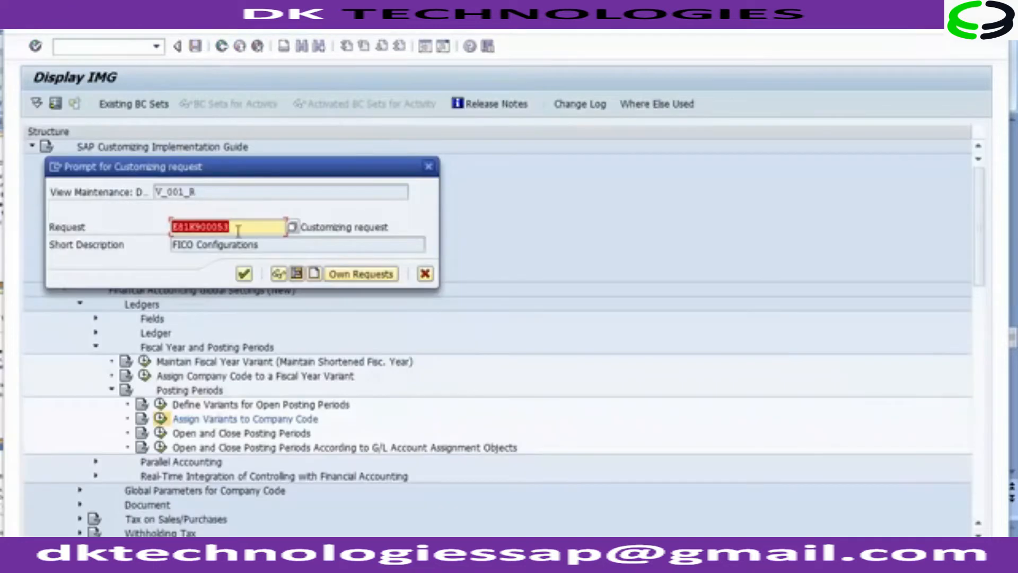
left_click(244, 273)
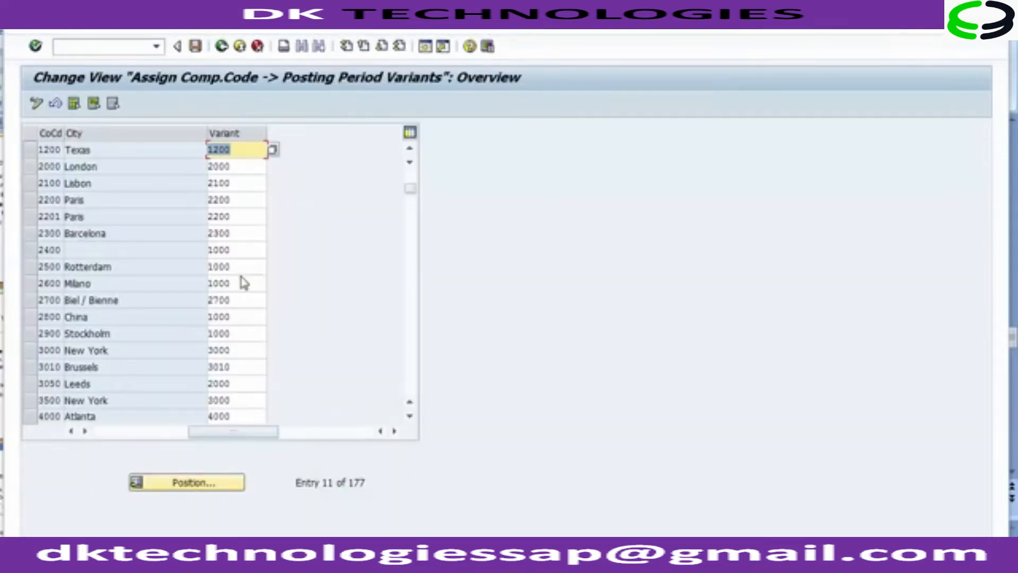
left_click(221, 47)
Step: Review the presentation slides on global settings and posting period variant steps, then return to SAP
left_click(271, 557)
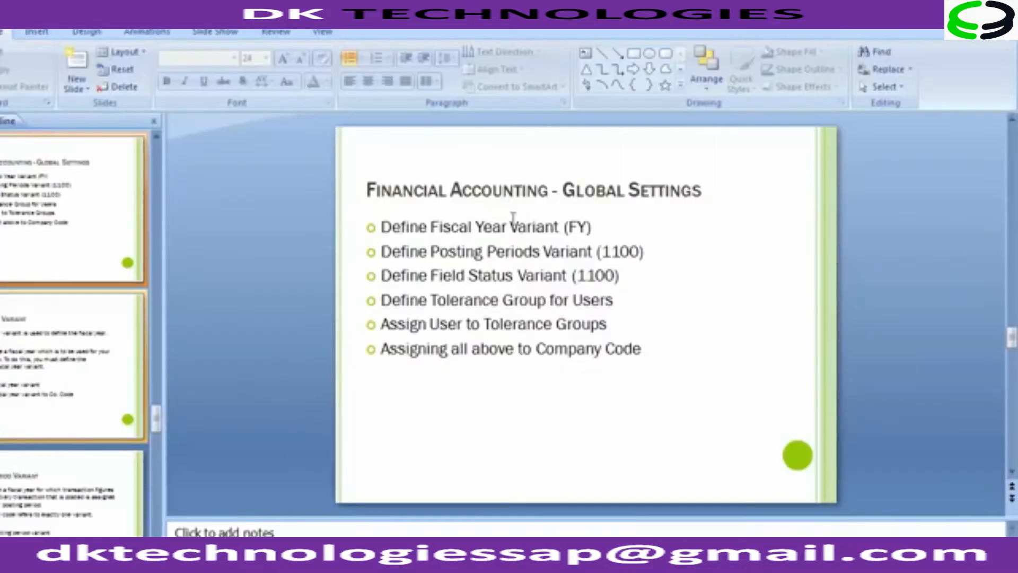
left_click_drag(381, 227, 610, 221)
left_click_drag(381, 251, 669, 253)
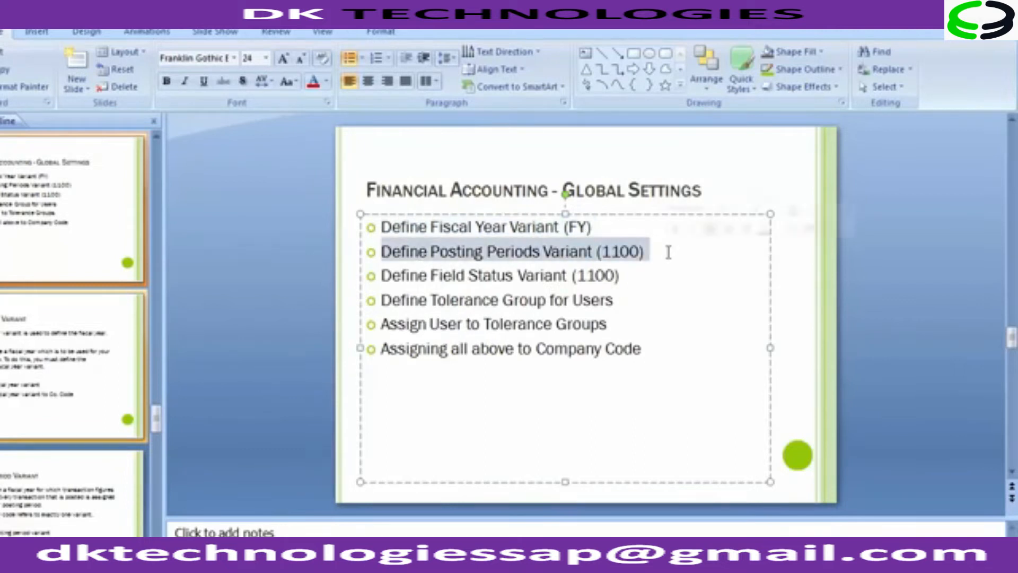
scroll(669, 252, "down", 2)
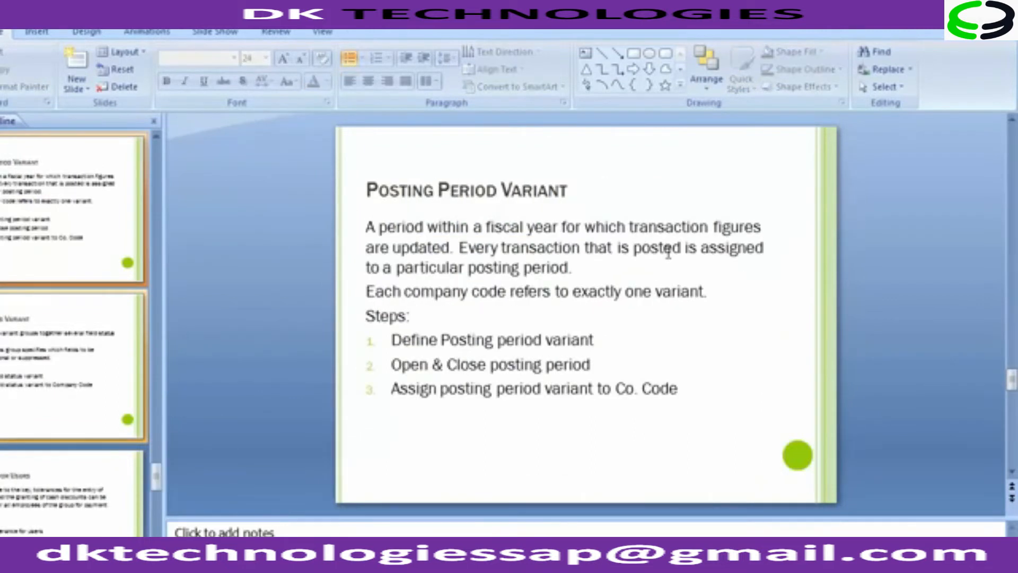
left_click_drag(392, 365, 589, 365)
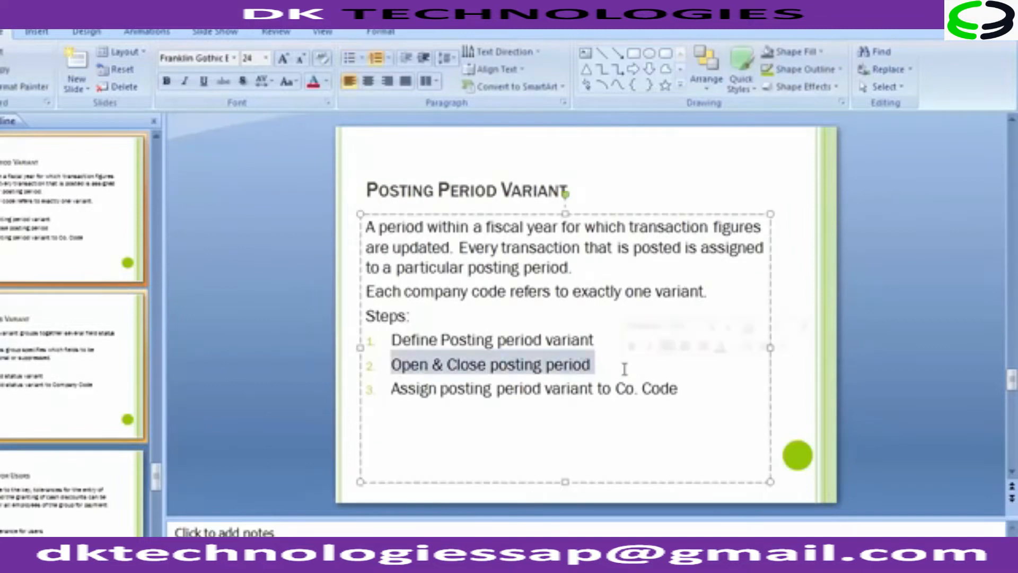
key("alt+Tab")
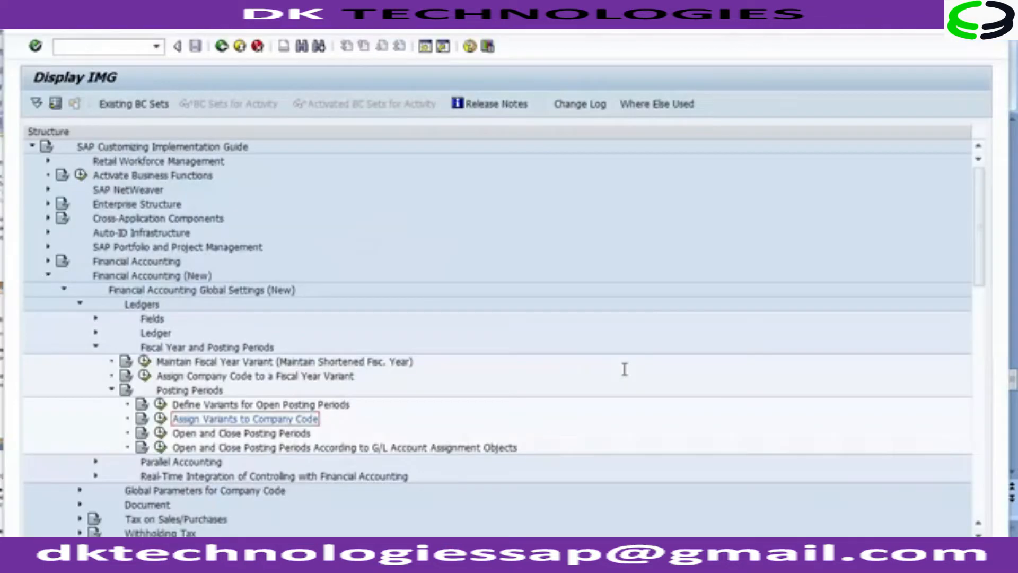
Step: Open the Open and Close Posting Periods activity from the Posting Periods node
left_click(232, 433)
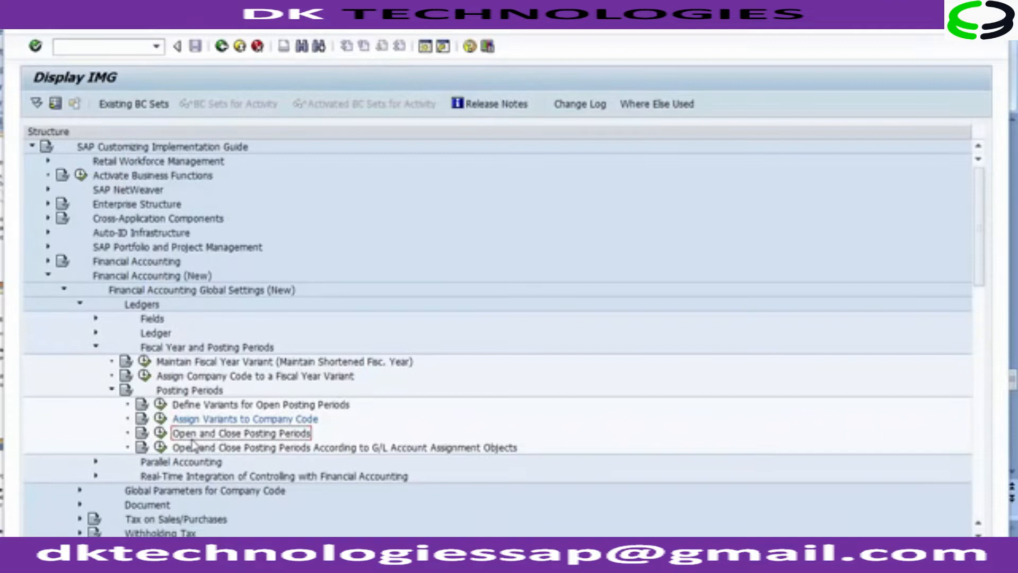
left_click(160, 434)
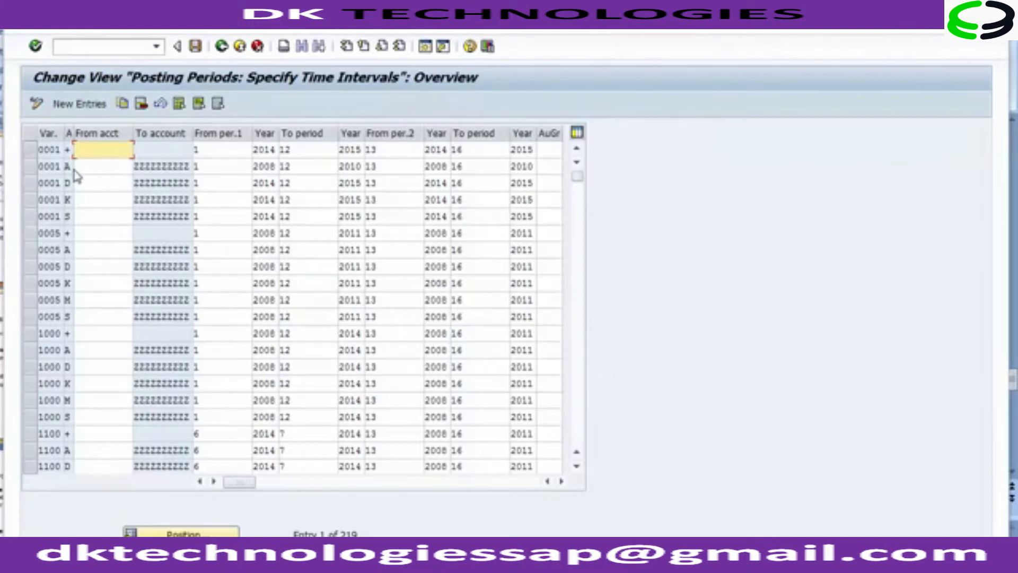
type("A")
left_click(83, 166)
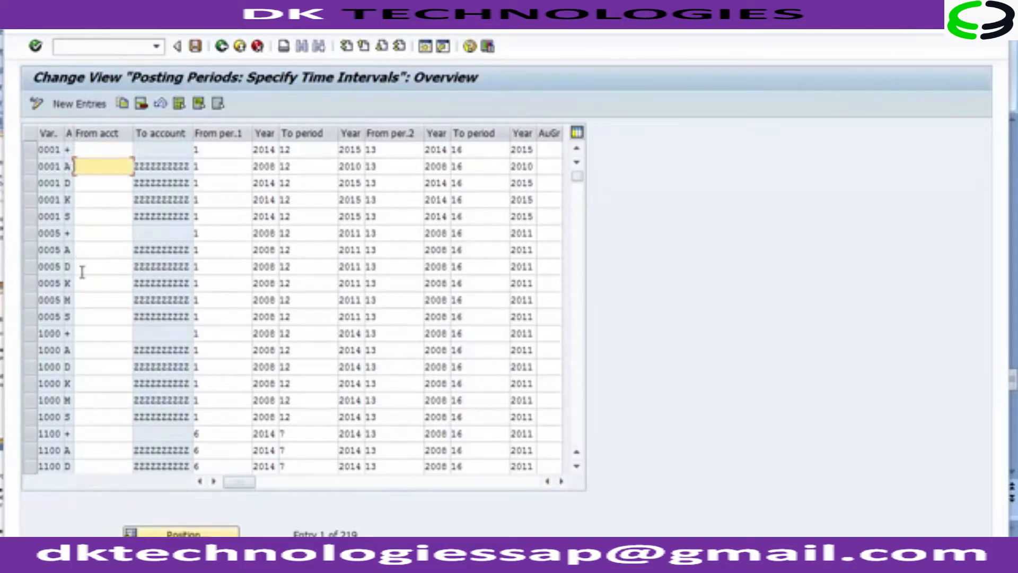
left_click(68, 250)
key("Down")
key("Down")
key("Down")
key("Down")
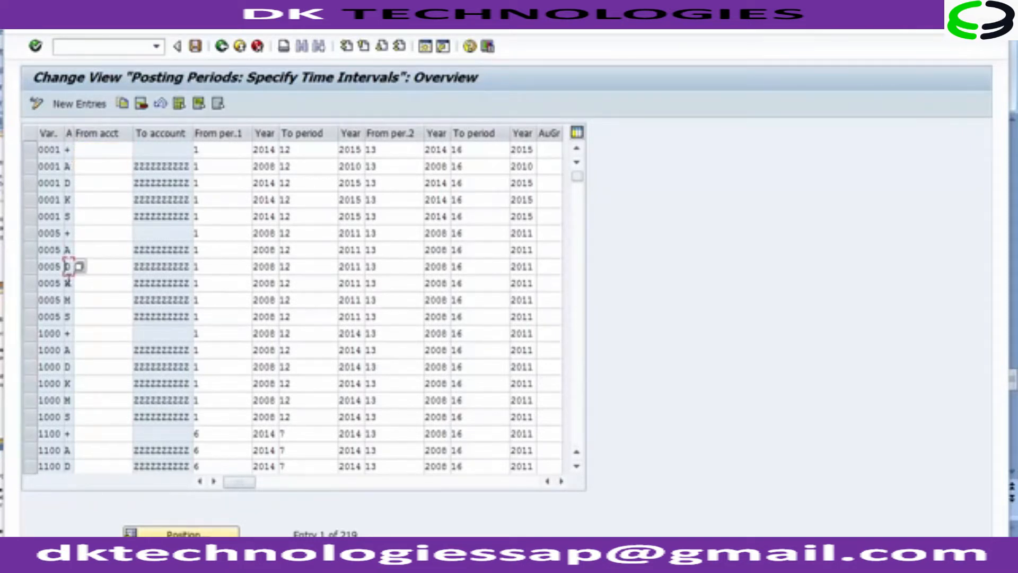
left_click(94, 249)
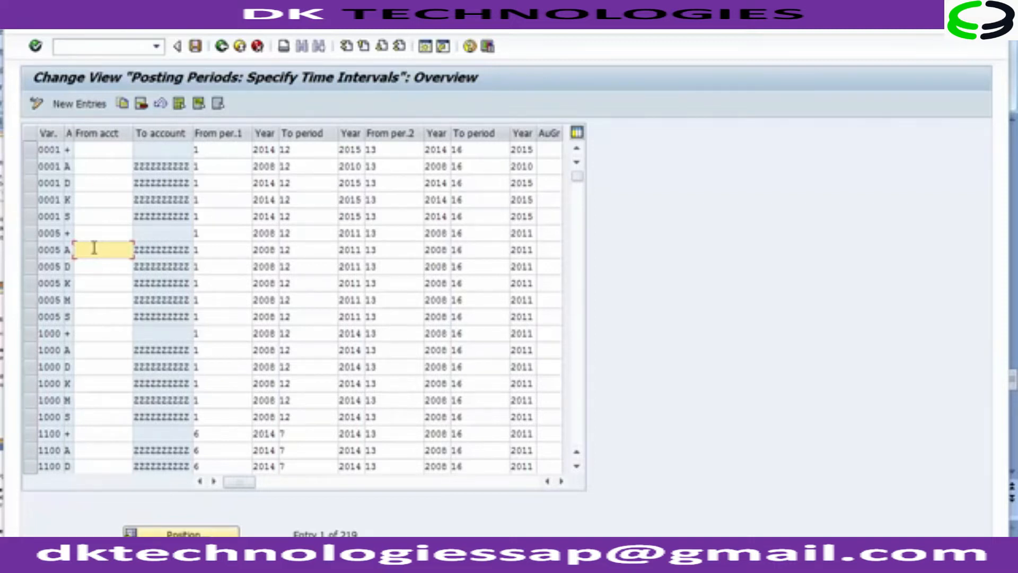
left_click(231, 251)
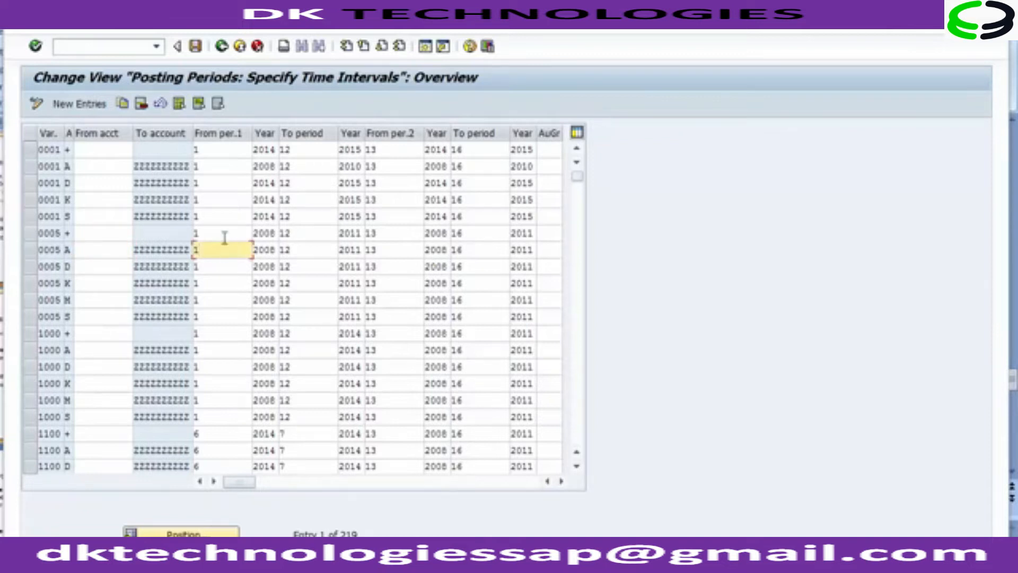
left_click(225, 236)
left_click(92, 236)
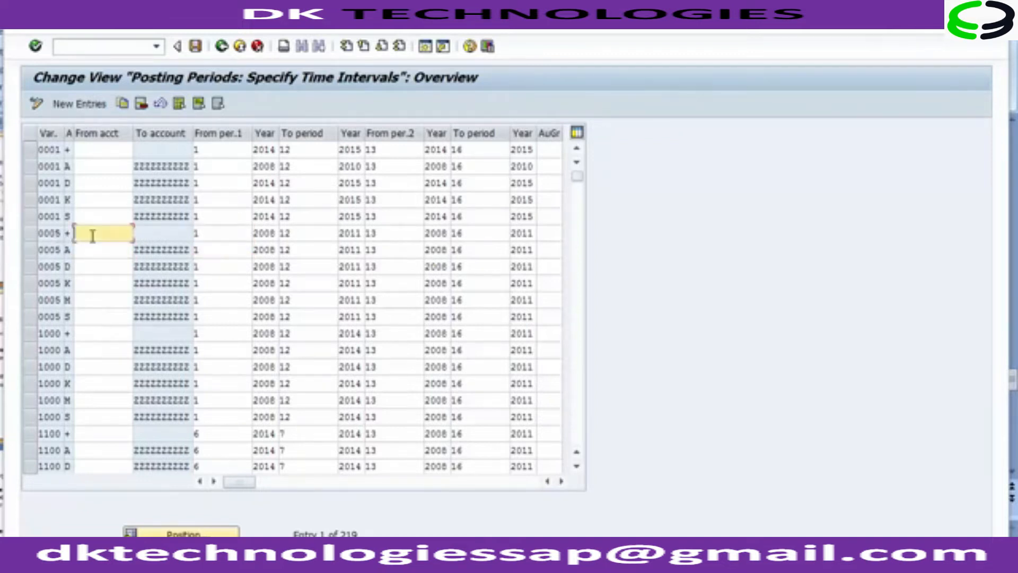
Step: Select all six variant 0005 posting period entries and copy them as new entries
left_click(31, 253)
left_click(30, 267)
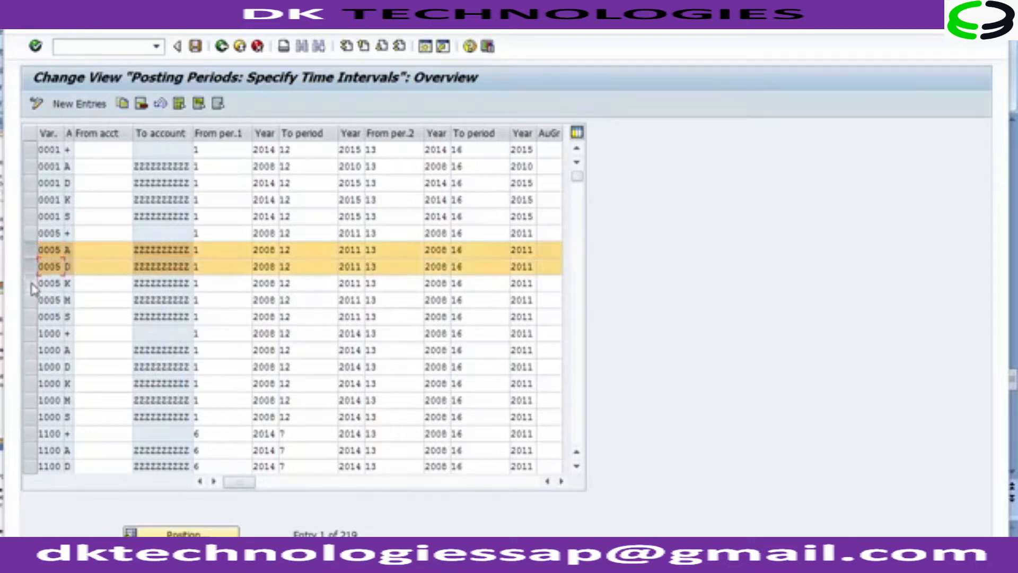
left_click(30, 283)
left_click(30, 301)
left_click(31, 317)
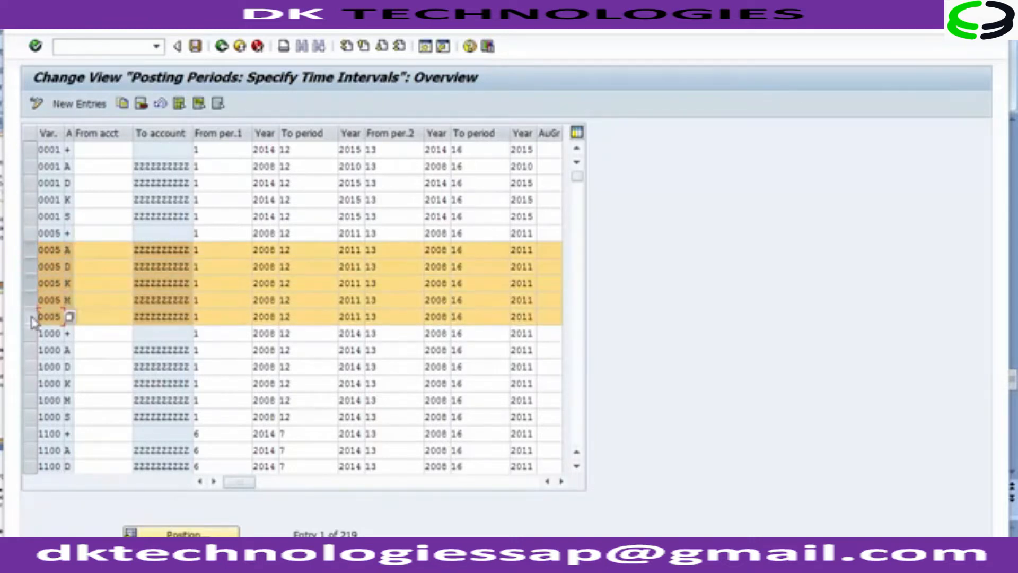
left_click(67, 234)
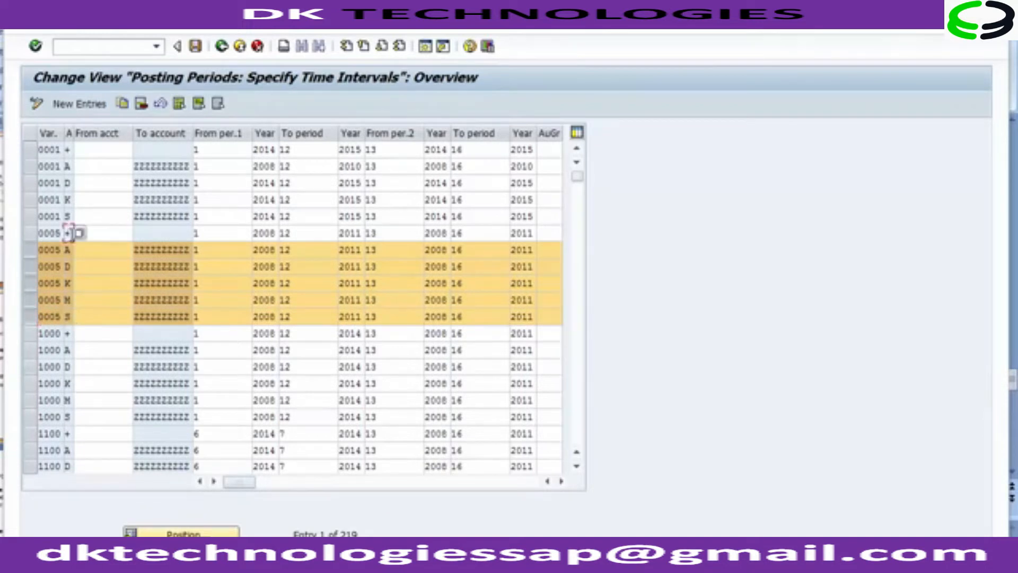
left_click(33, 234)
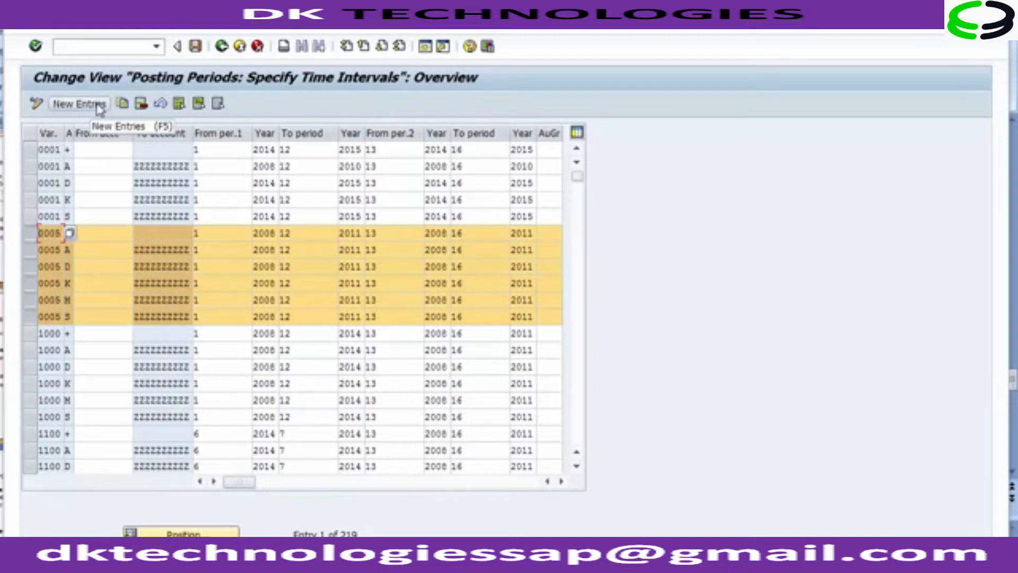
left_click(123, 104)
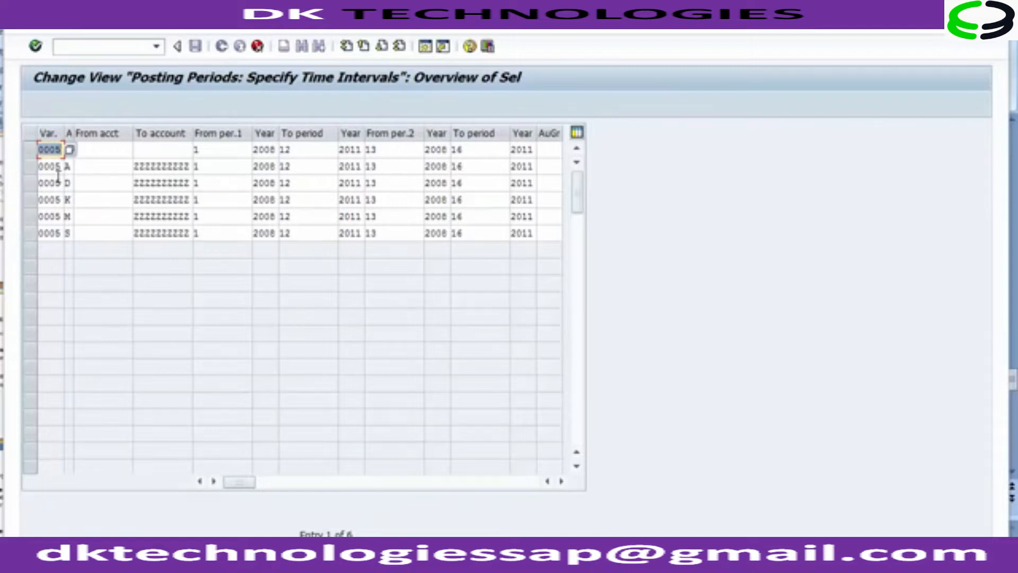
Step: Set the variant of the first copied entry to 1200 from the posting period variant list
key("Return")
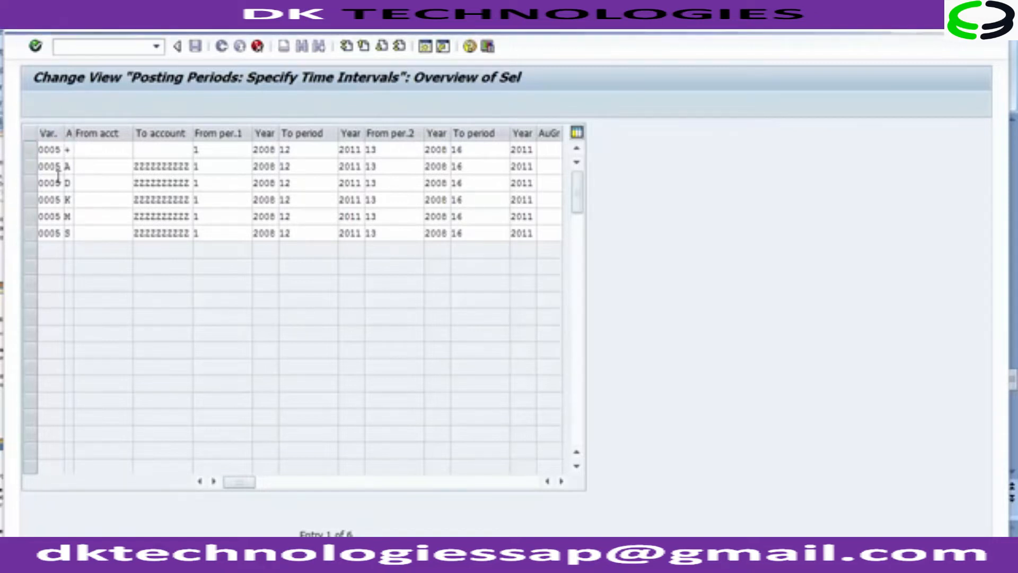
key("F4")
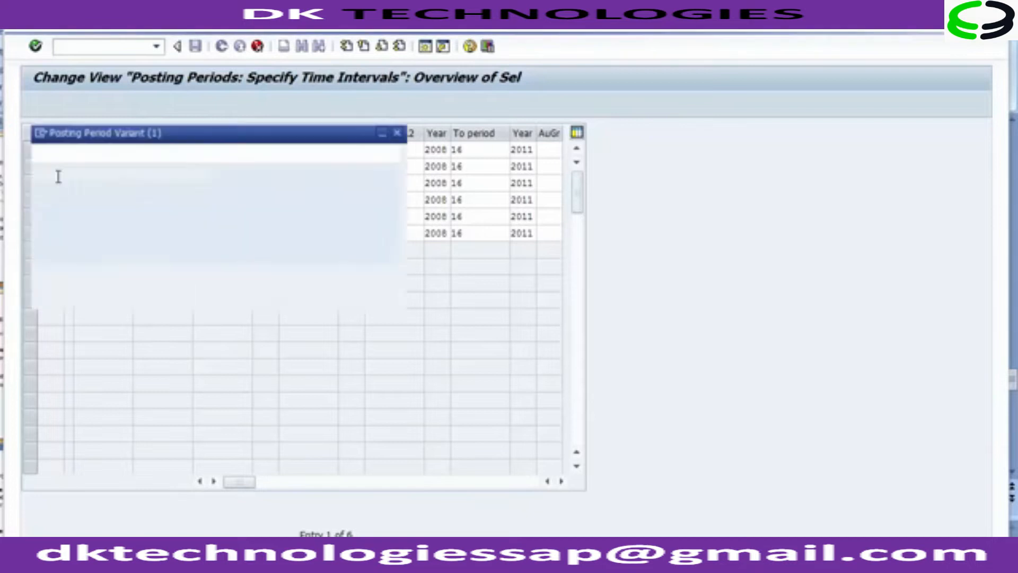
key("Down")
key("Down")
key("Down")
key("Down")
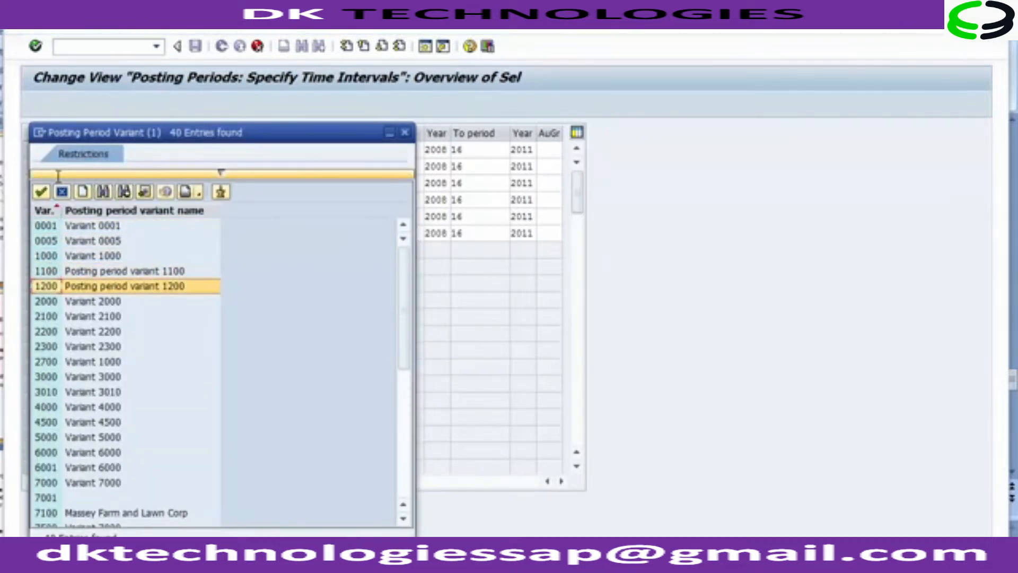
key("Return")
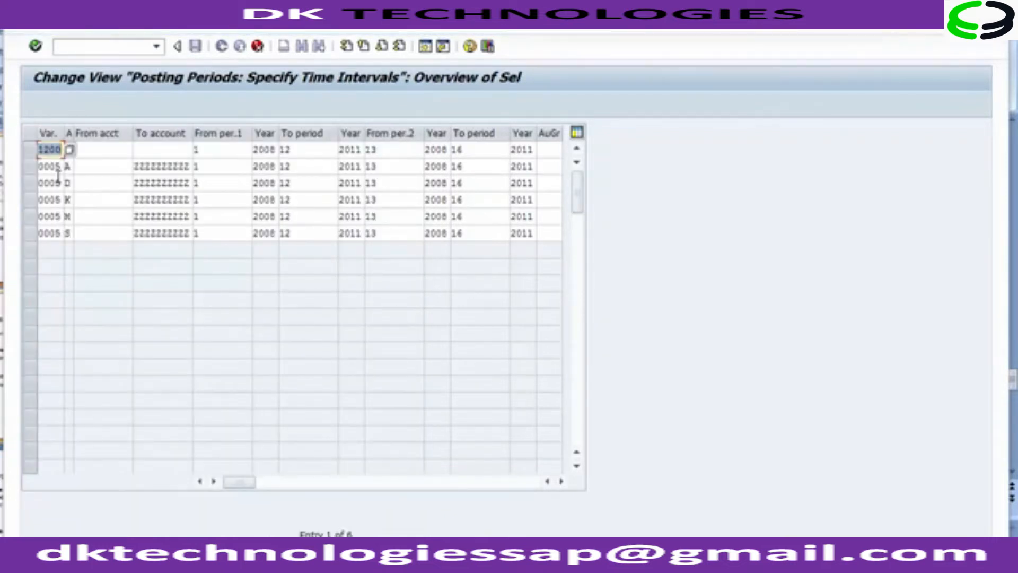
Step: Replace the variant with 1200 in the remaining five copied entries
key("Down")
key("Down")
key("shift+Home")
type("1200")
key("Down")
key("shift+Home")
type("1200")
key("Down")
key("shift+Home")
type("1200")
key("Down")
key("shift+Home")
type("1200")
key("Down")
key("shift+Home")
type("1200")
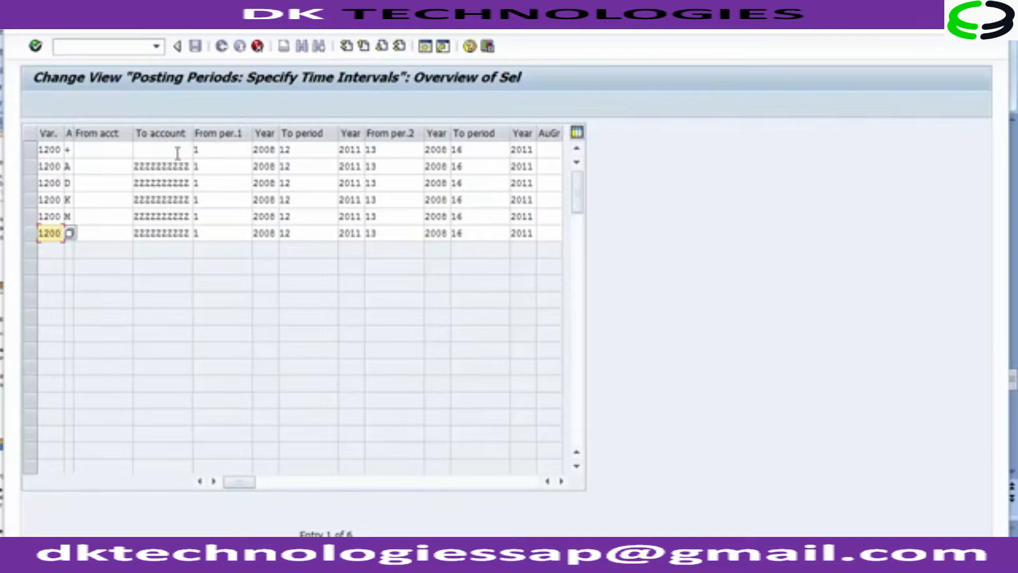
Step: Examine the account types and account ranges of the copied 1200 entries
left_click(68, 150)
left_click(69, 167)
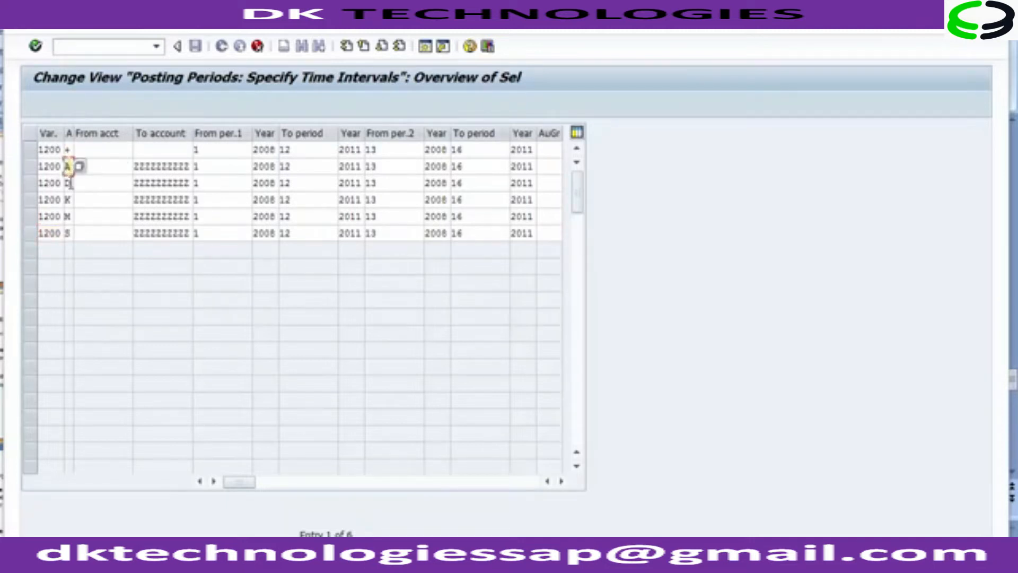
left_click(69, 183)
left_click(69, 200)
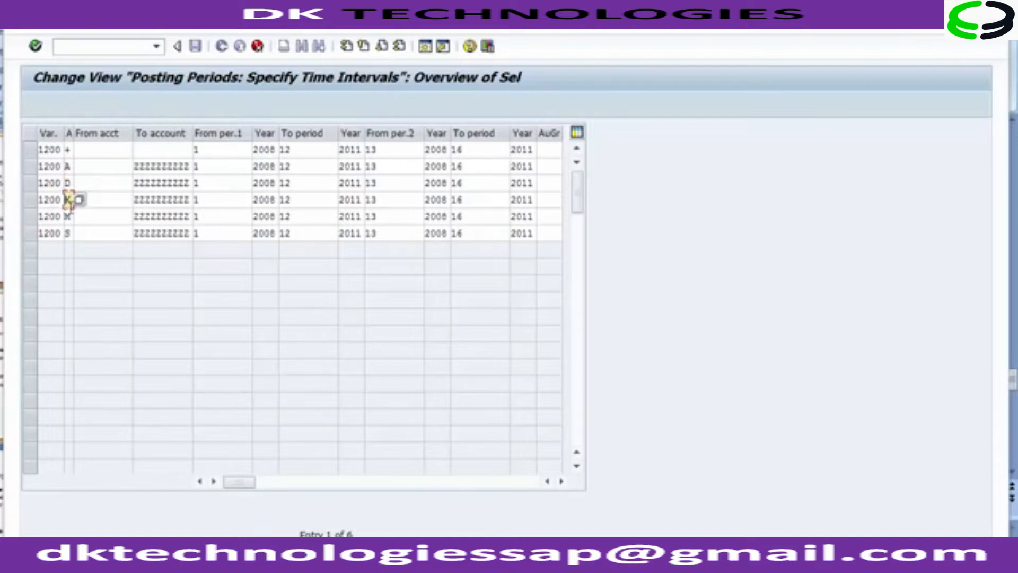
left_click(70, 216)
left_click(70, 233)
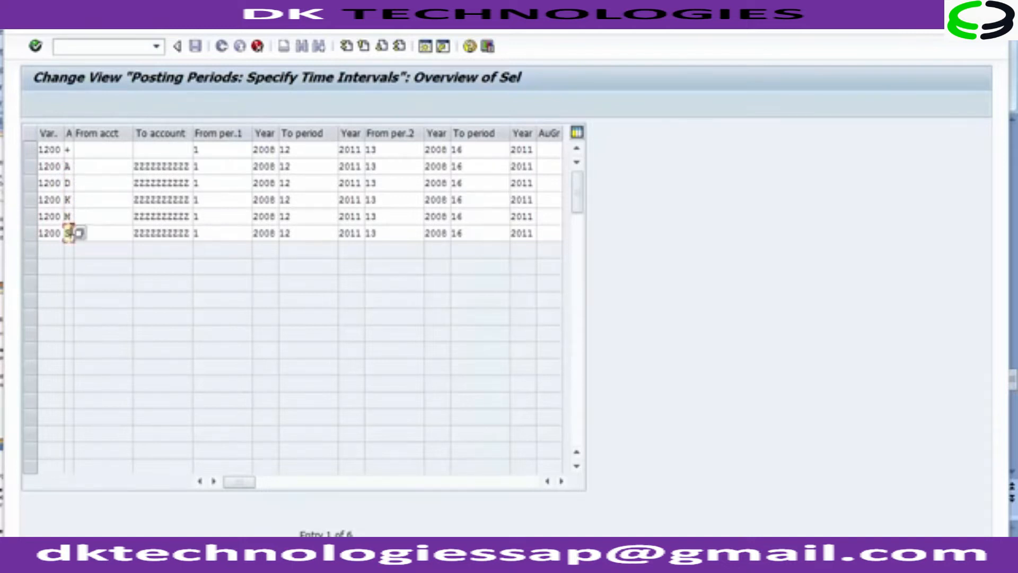
left_click(144, 166)
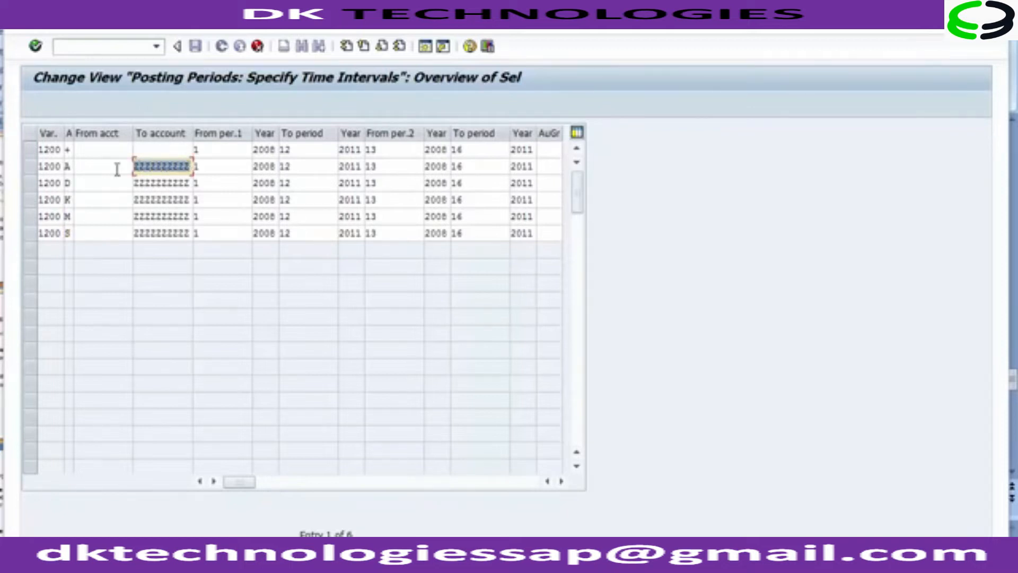
left_click(69, 166)
left_click(154, 182)
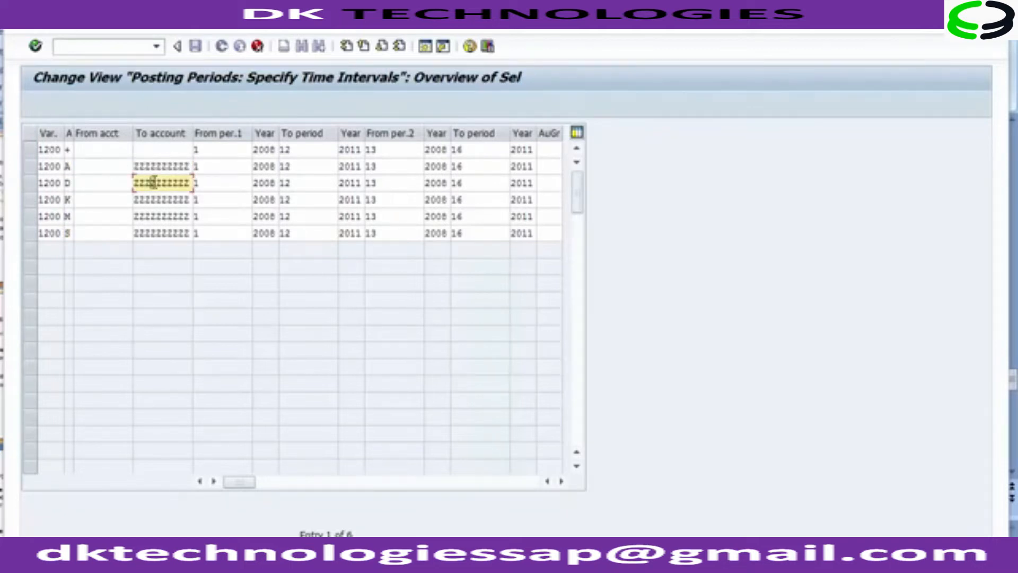
Step: Set the first interval's from-year to 2014 in all six variant 1200 entries
left_click(154, 200)
left_click(158, 216)
left_click(161, 233)
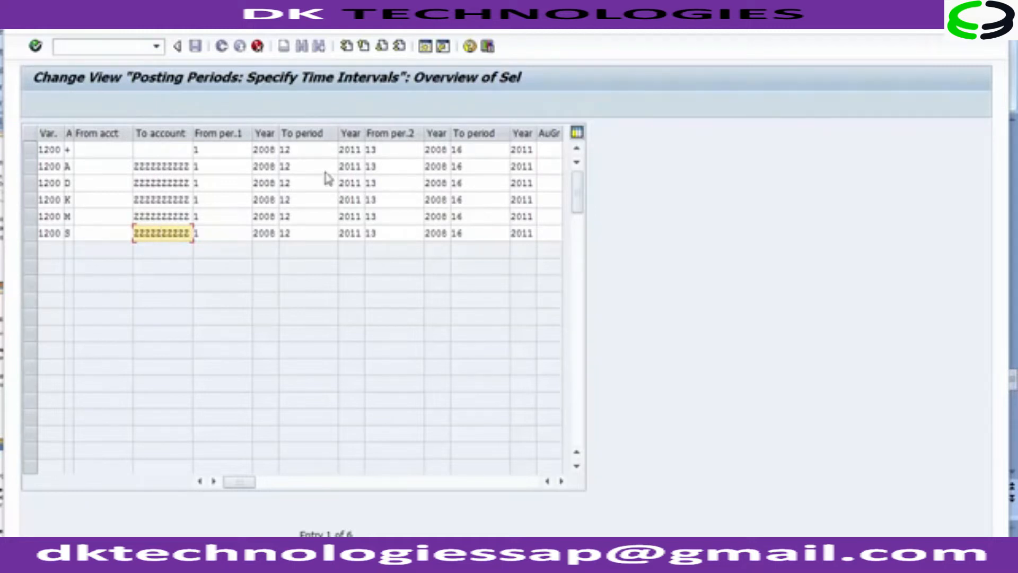
left_click(265, 150)
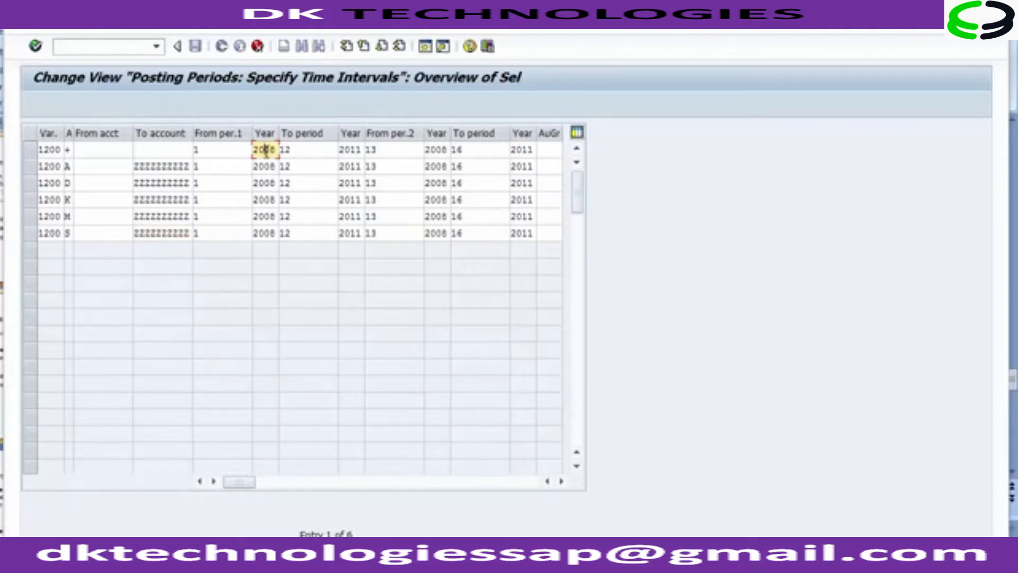
key("BackSpace")
key("BackSpace")
type("14")
key("Down")
key("BackSpace")
key("BackSpace")
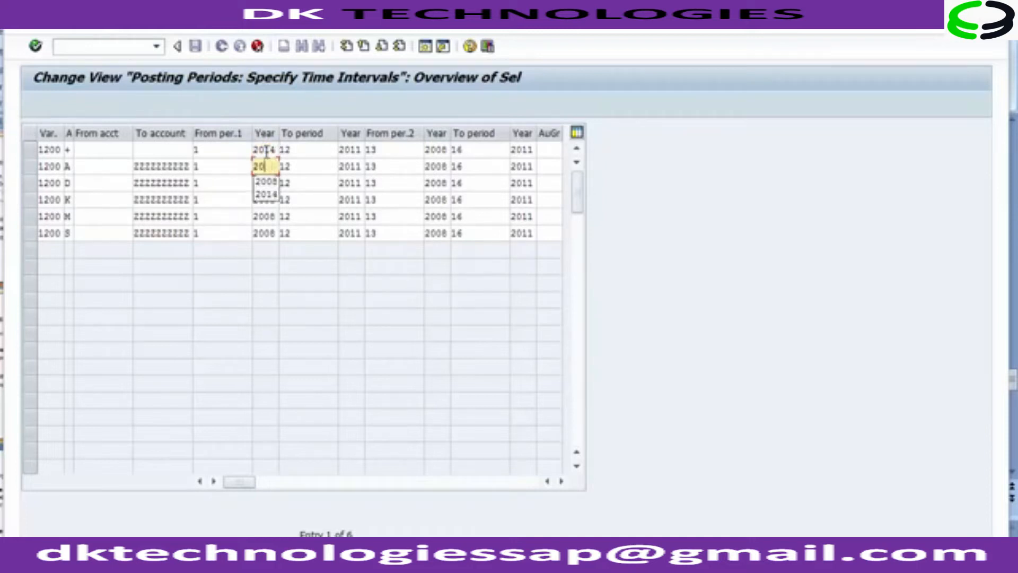
type("14")
key("Down")
key("BackSpace")
key("BackSpace")
type("14")
key("Down")
key("BackSpace")
key("BackSpace")
key("BackSpace")
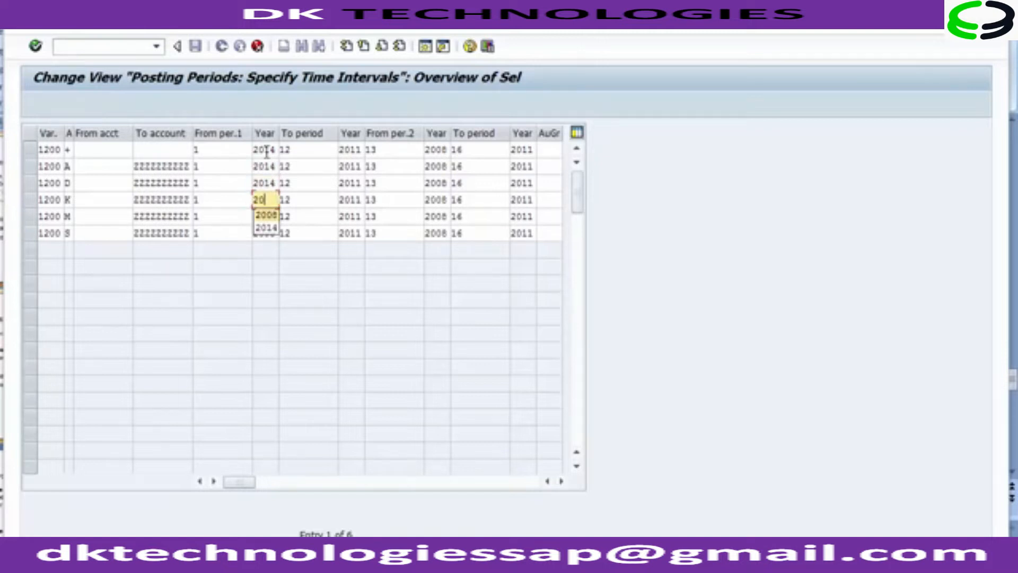
type("014")
key("Down")
key("BackSpace")
key("BackSpace")
type("14")
key("Down")
key("BackSpace")
key("BackSpace")
type("14")
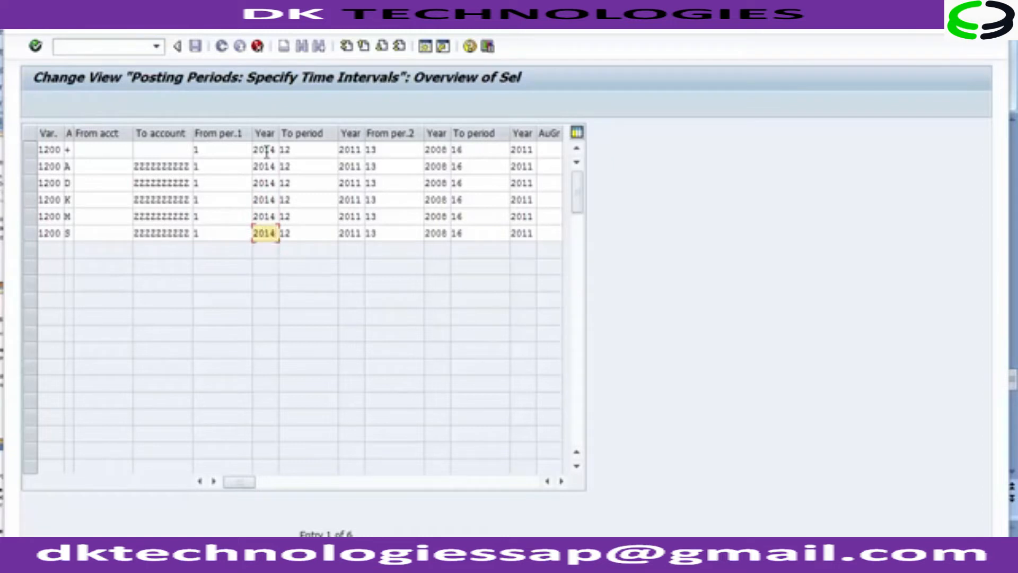
Step: Set the first interval's to-year to 2014 in all six entries
left_click(356, 151)
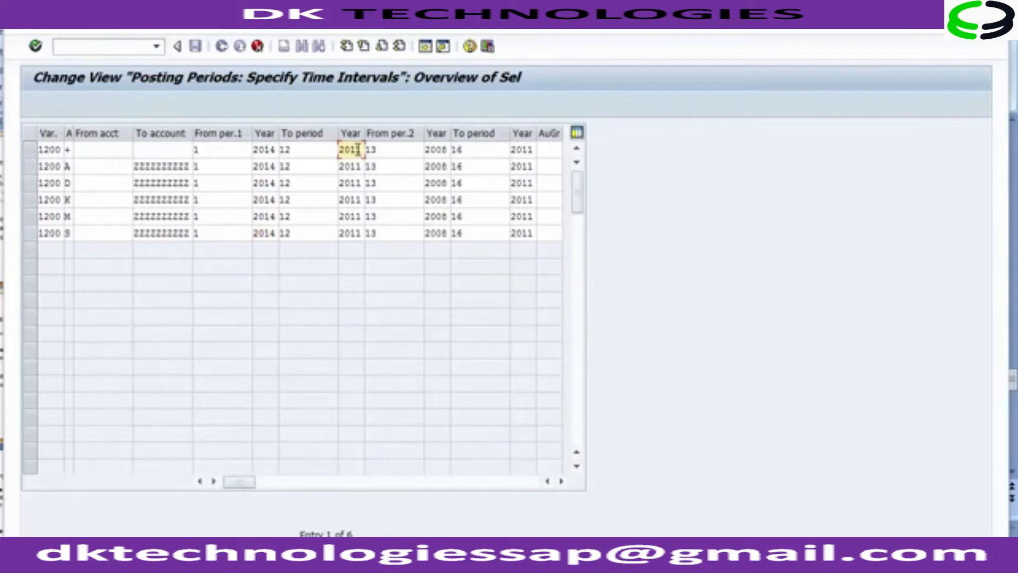
key("BackSpace")
type("4")
key("Down")
key("BackSpace")
key("4")
key("Down")
key("BackSpace")
key("4")
key("Down")
key("BackSpace")
key("4")
key("Down")
key("BackSpace")
type("4")
key("Down")
key("BackSpace")
type("4")
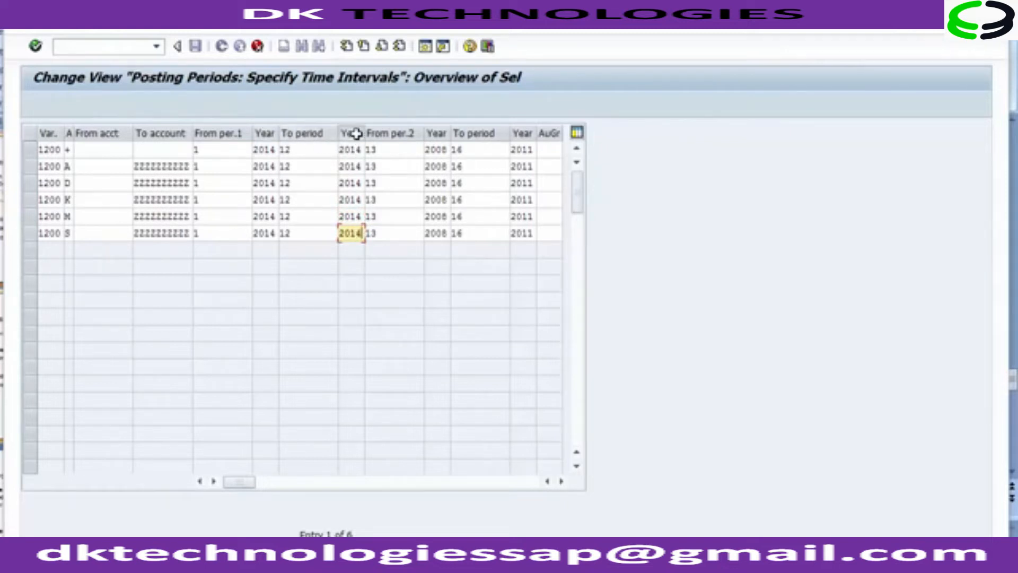
Step: Set the first interval's from-period to 7 in all six entries
left_click(221, 149)
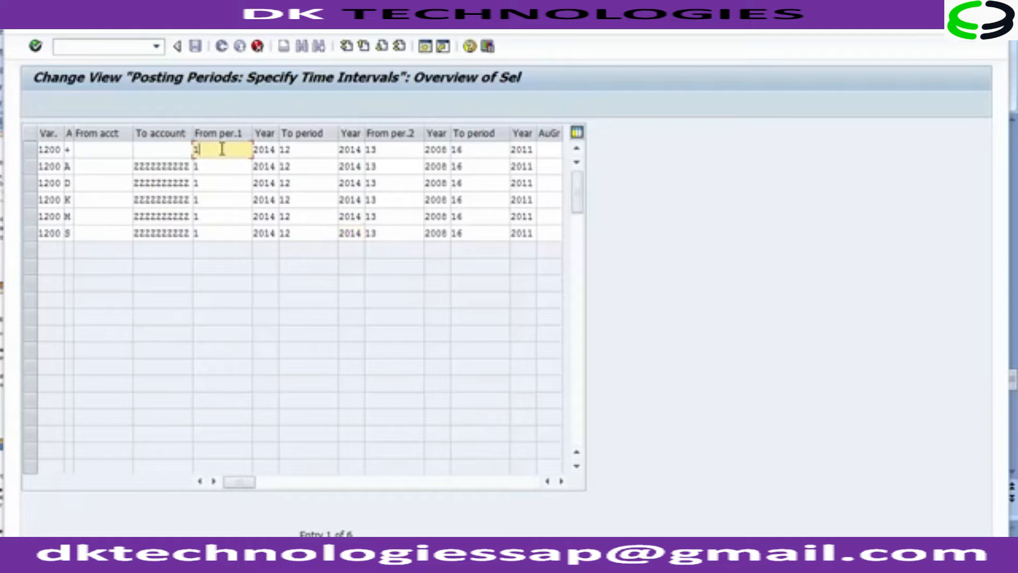
left_click(309, 151)
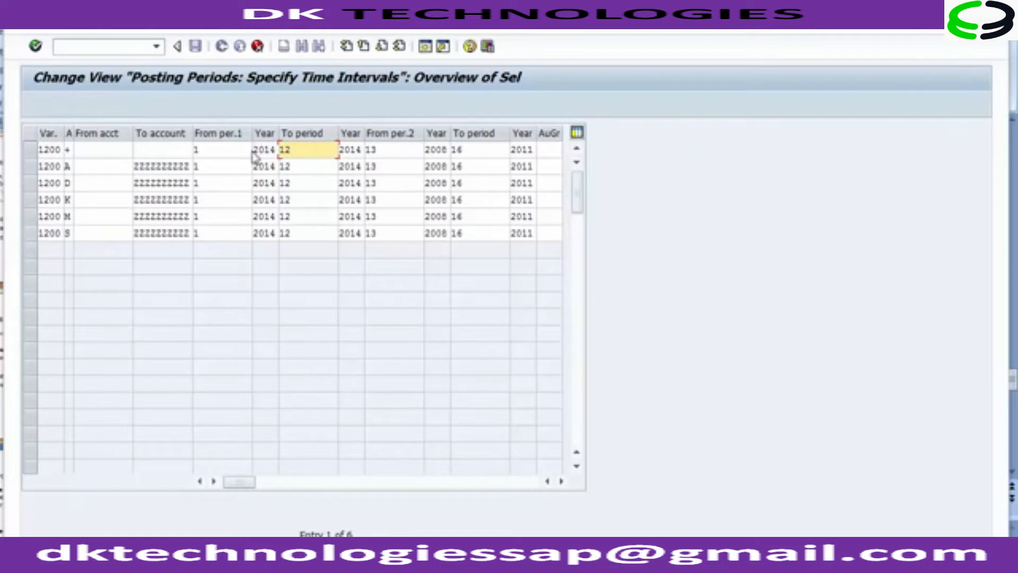
left_click(215, 151)
key("BackSpace")
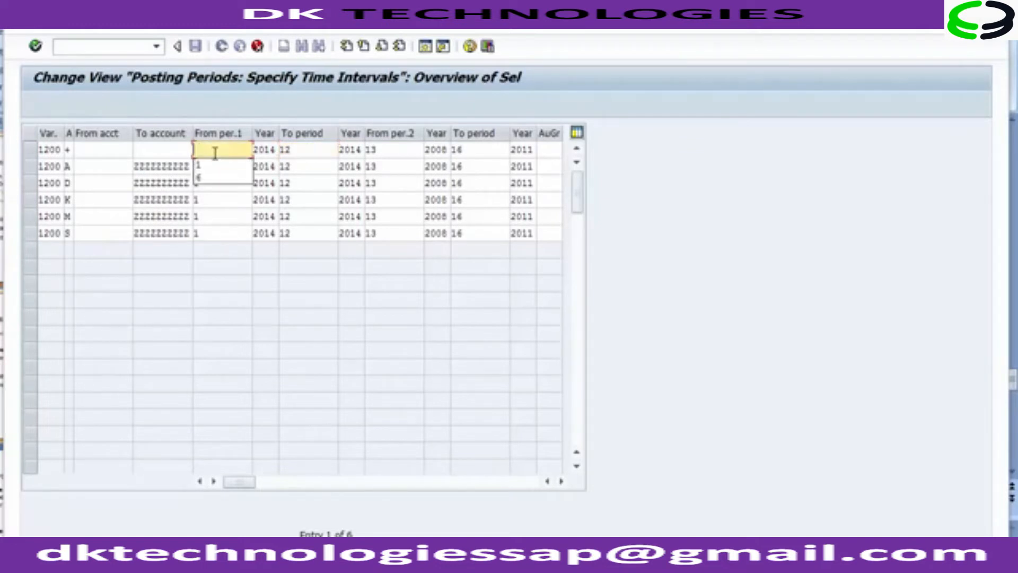
type("7")
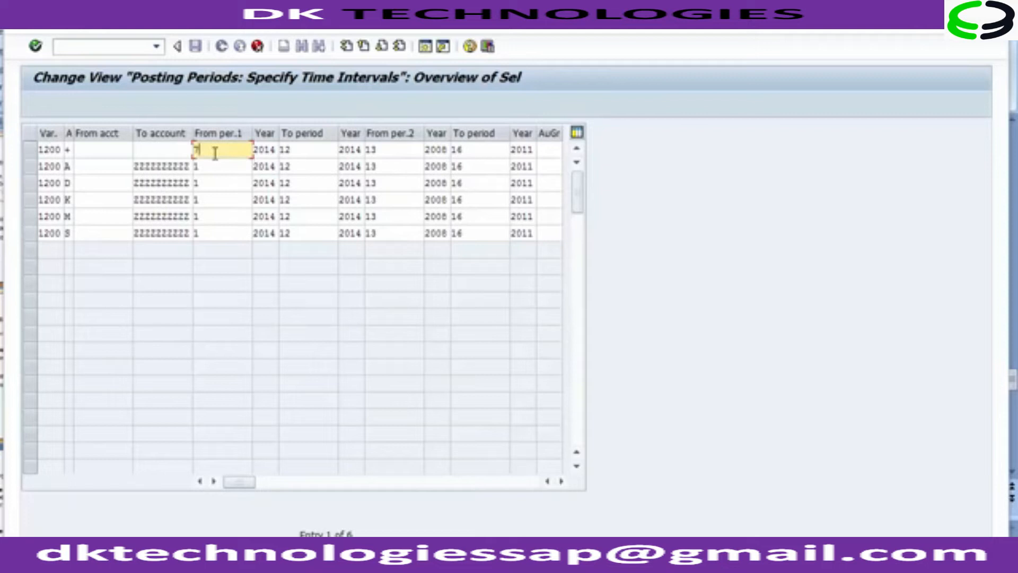
key("Down")
type("7")
key("Down")
type("7")
key("Down")
type("7")
key("Down")
type("7")
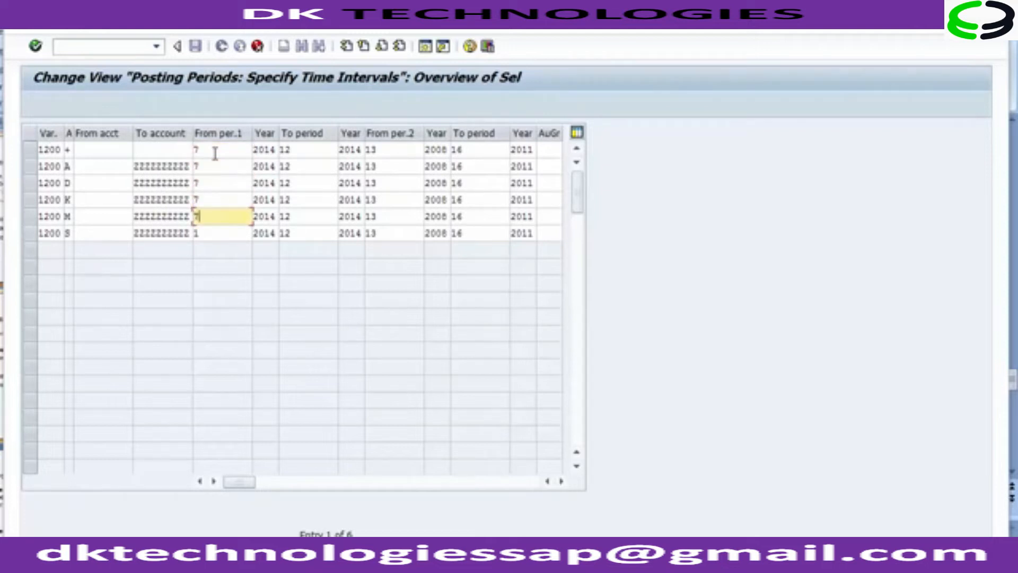
key("Down")
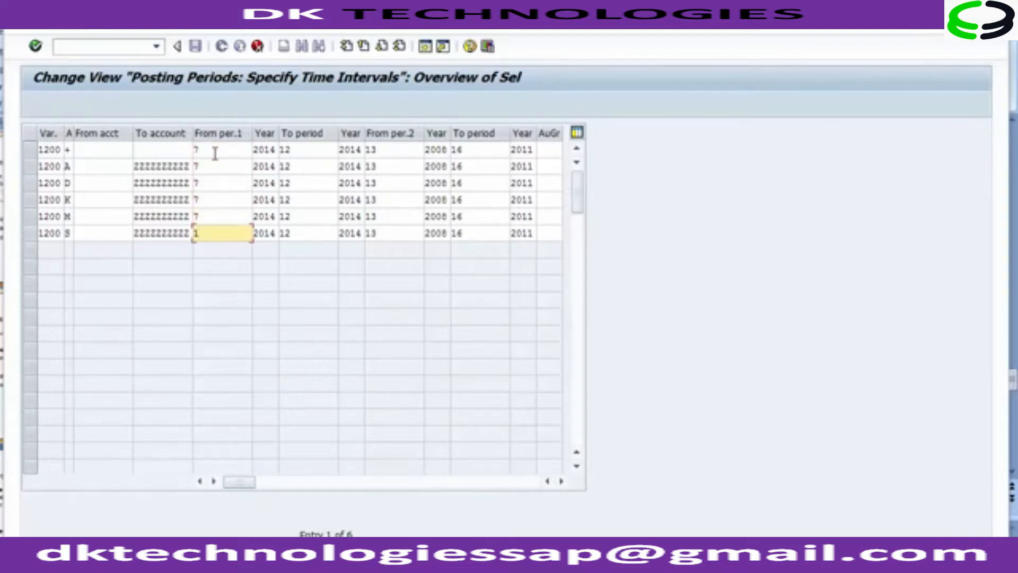
type("7")
Step: Set the first interval's to-period to 7 in all six entries
left_click(303, 151)
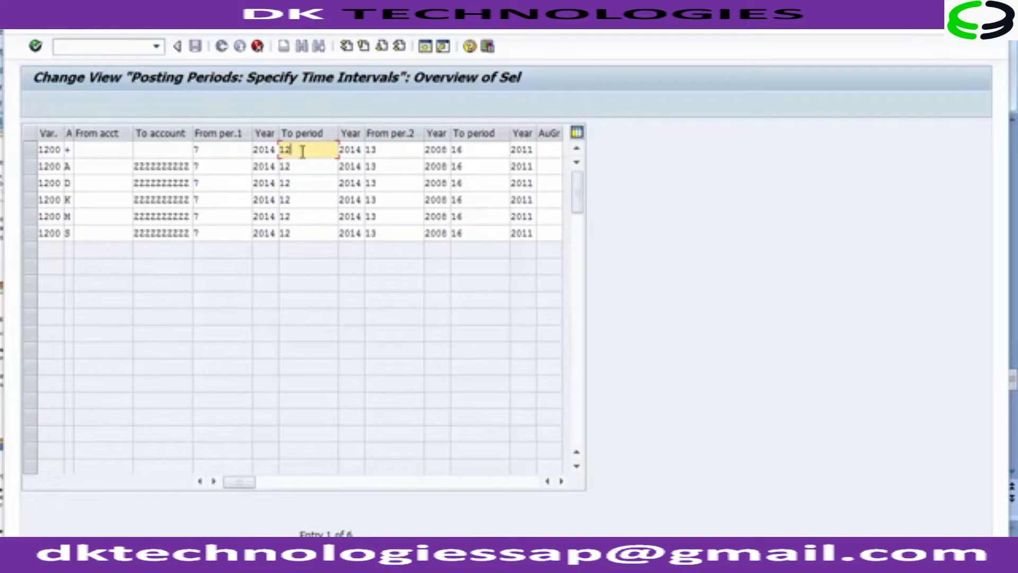
key("BackSpace")
key("BackSpace")
type("7")
key("Down")
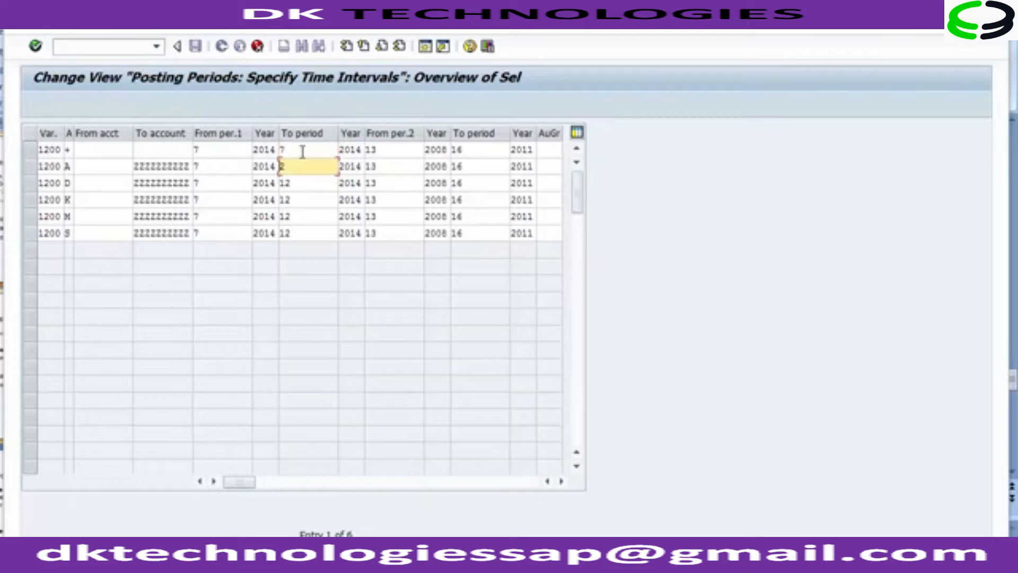
type("7")
key("Down")
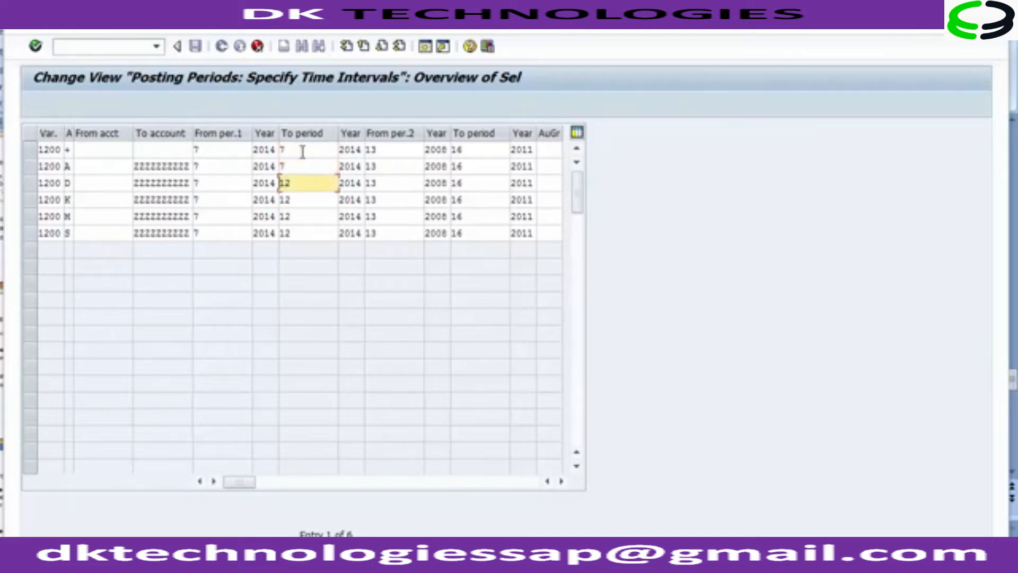
type("7")
key("Down")
key("BackSpace")
key("BackSpace")
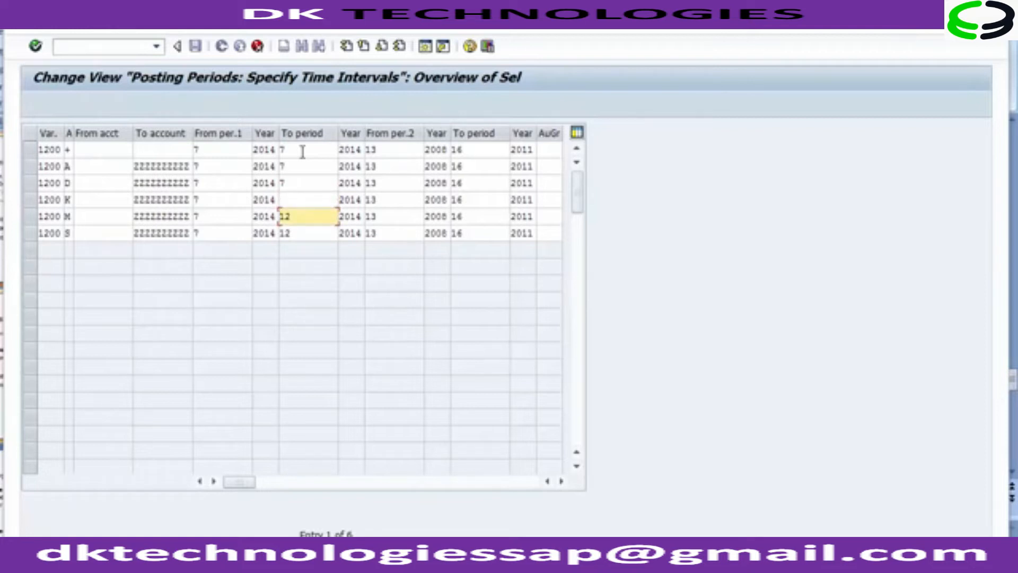
key("Up")
type("7")
key("Down")
key("BackSpace")
key("BackSpace")
type("7")
key("Down")
key("BackSpace")
key("BackSpace")
type("7")
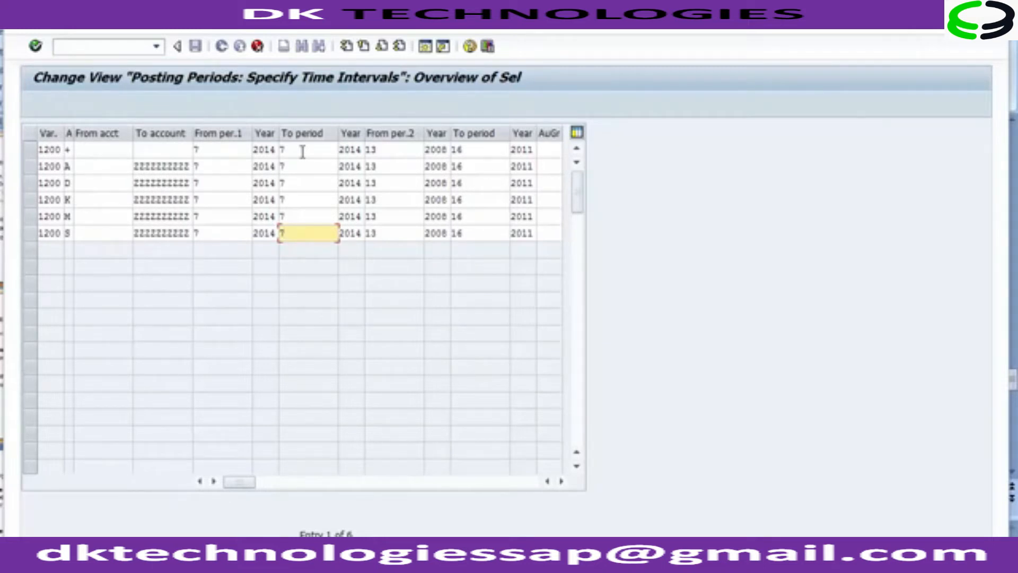
Step: Change the first interval's from-period to 6 in all six entries
left_click(214, 147)
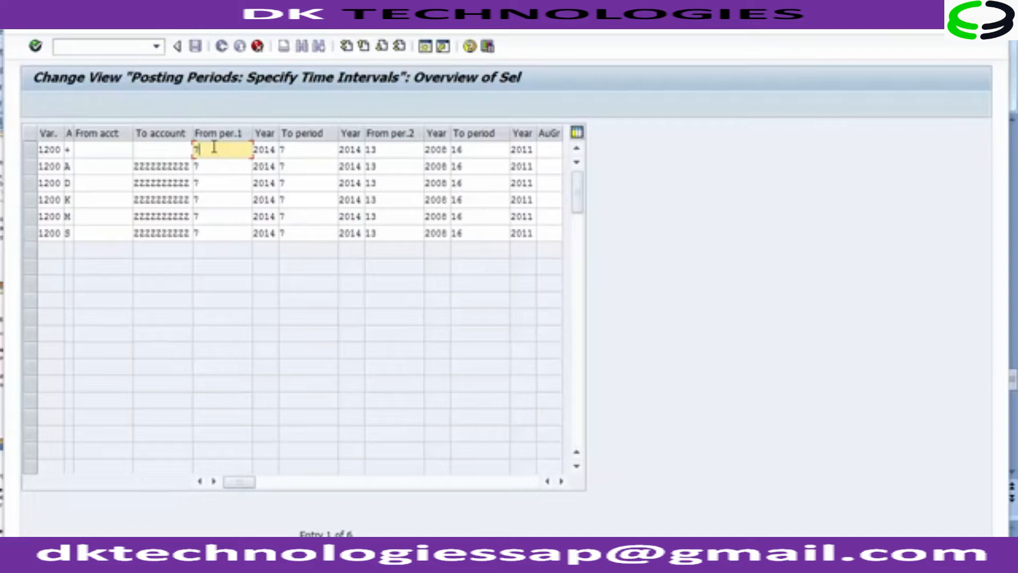
key("BackSpace")
type("6")
key("Down")
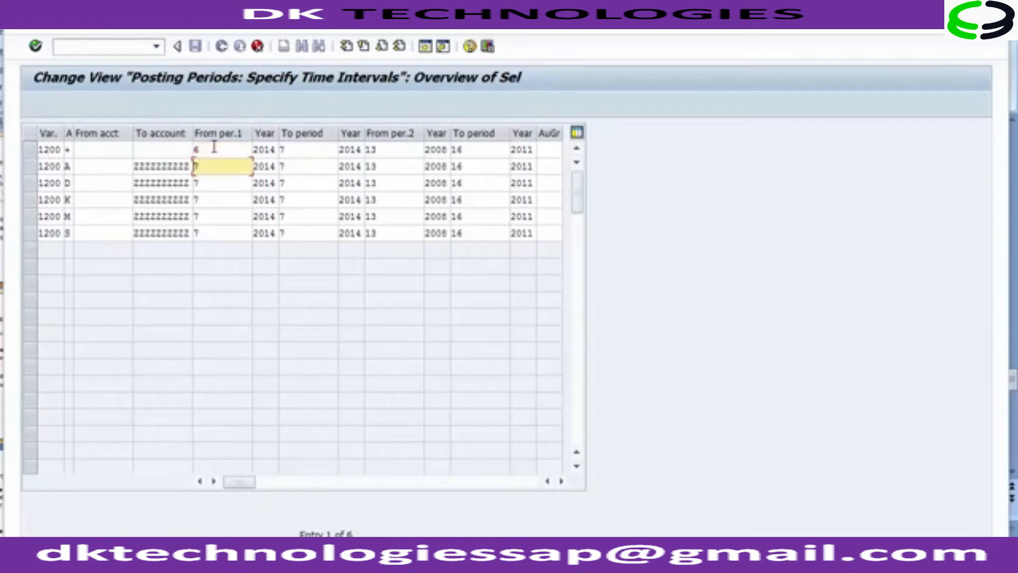
key("BackSpace")
type("6")
key("Down")
key("BackSpace")
key("6")
key("Down")
key("BackSpace")
key("6")
key("Down")
key("BackSpace")
key("6")
key("Down")
key("BackSpace")
key("6")
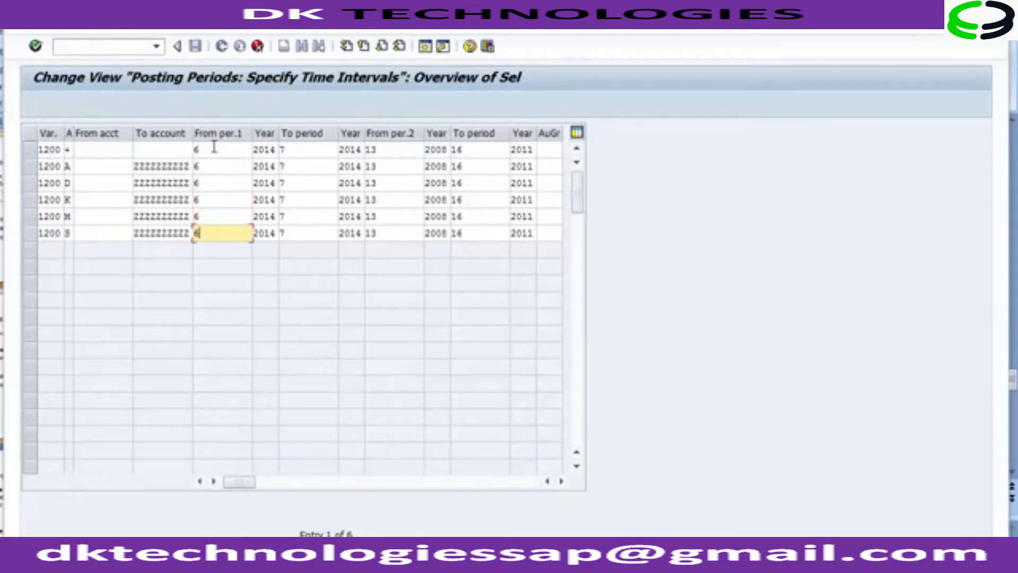
left_click(232, 152)
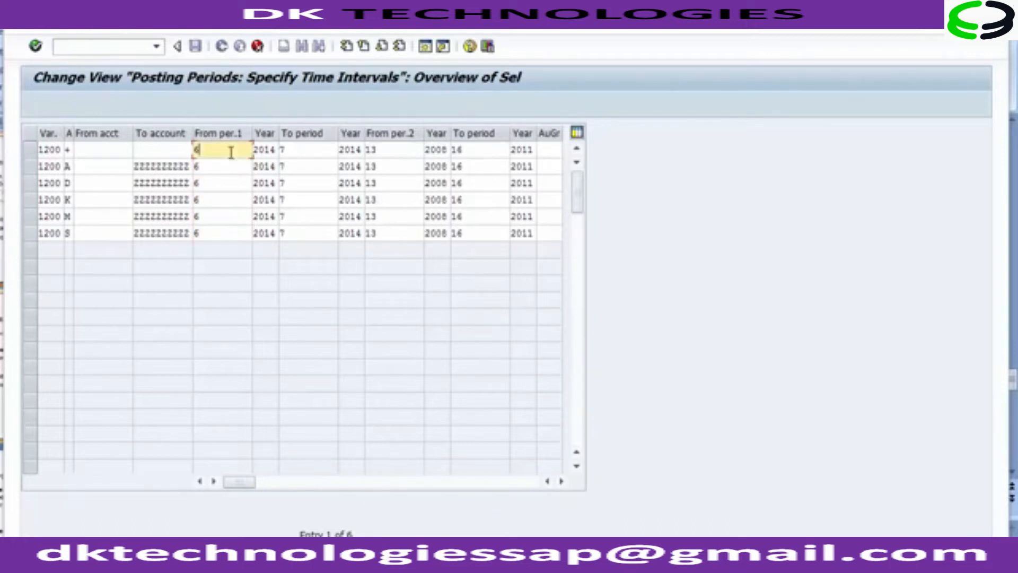
left_click(304, 151)
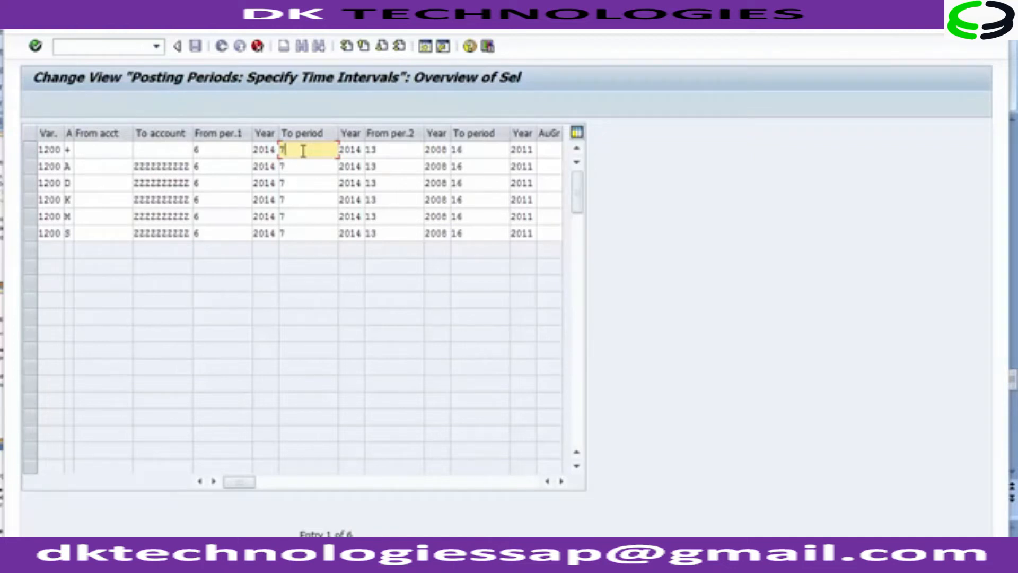
Step: Save the posting period entries and confirm the customizing request
left_click(195, 48)
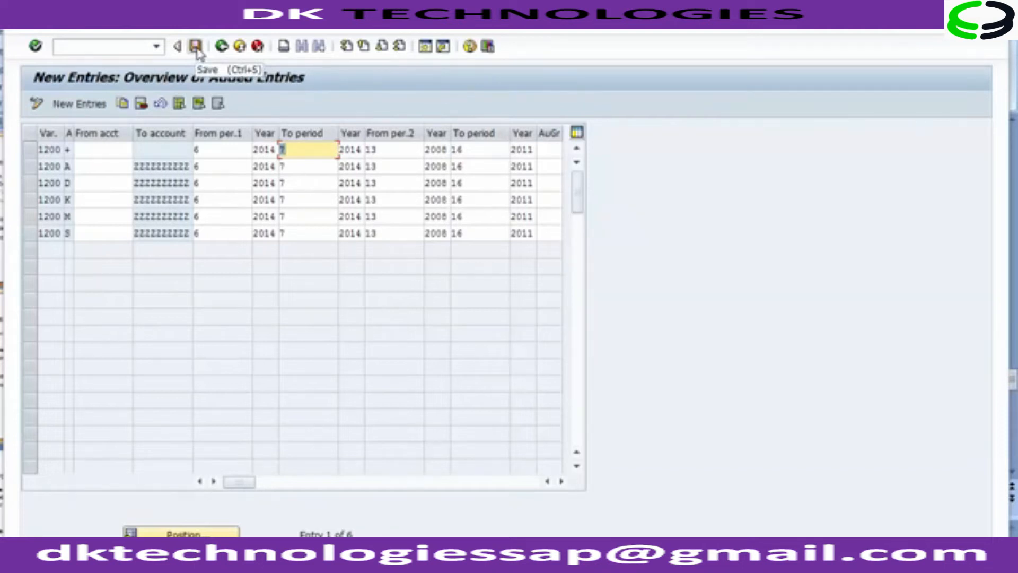
left_click(195, 46)
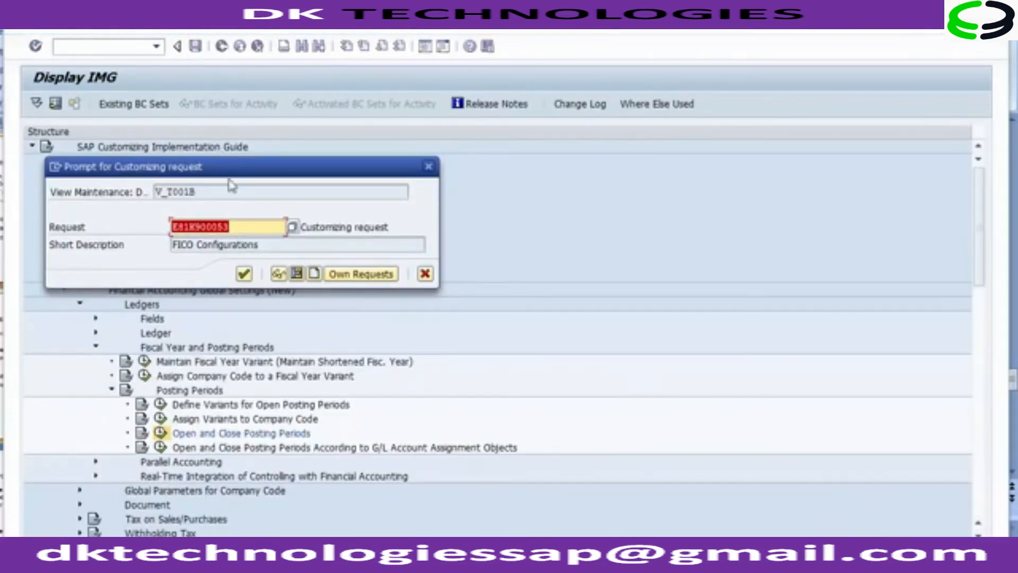
left_click(245, 276)
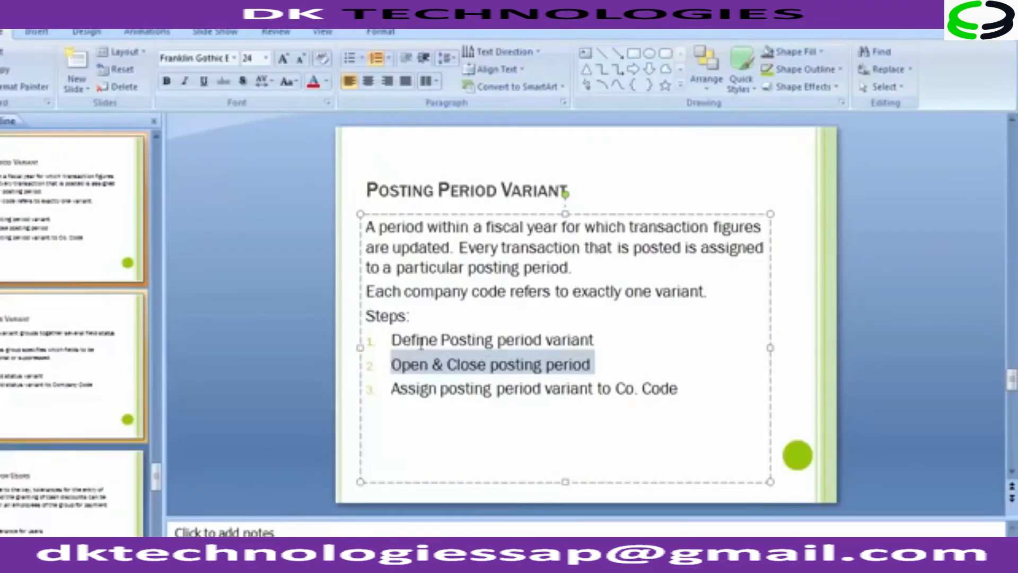
Step: Switch to PowerPoint and review the posting period variant steps on the slide, then the next slide
left_click(401, 339)
left_click_drag(402, 340, 625, 343)
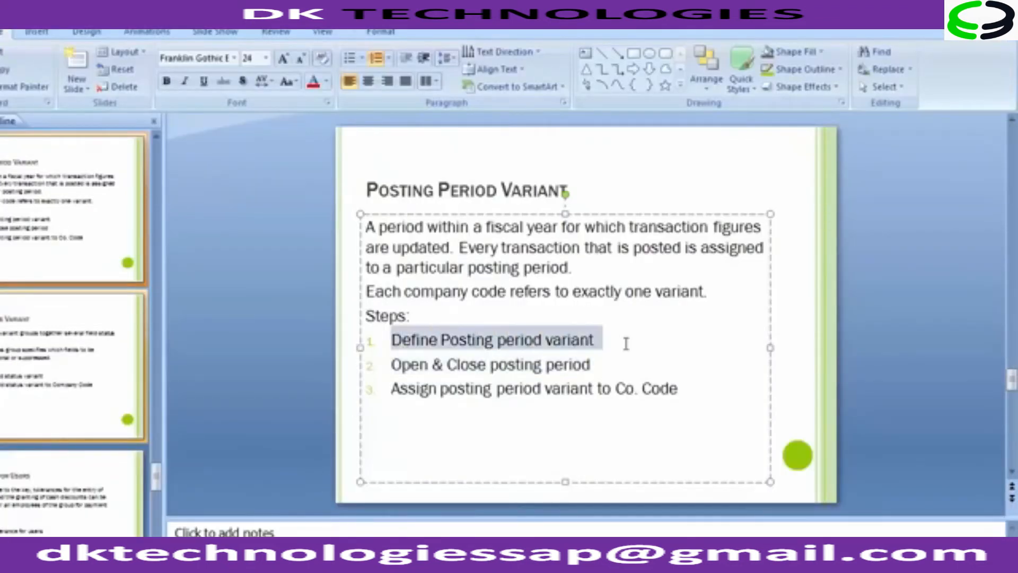
left_click_drag(393, 387, 682, 393)
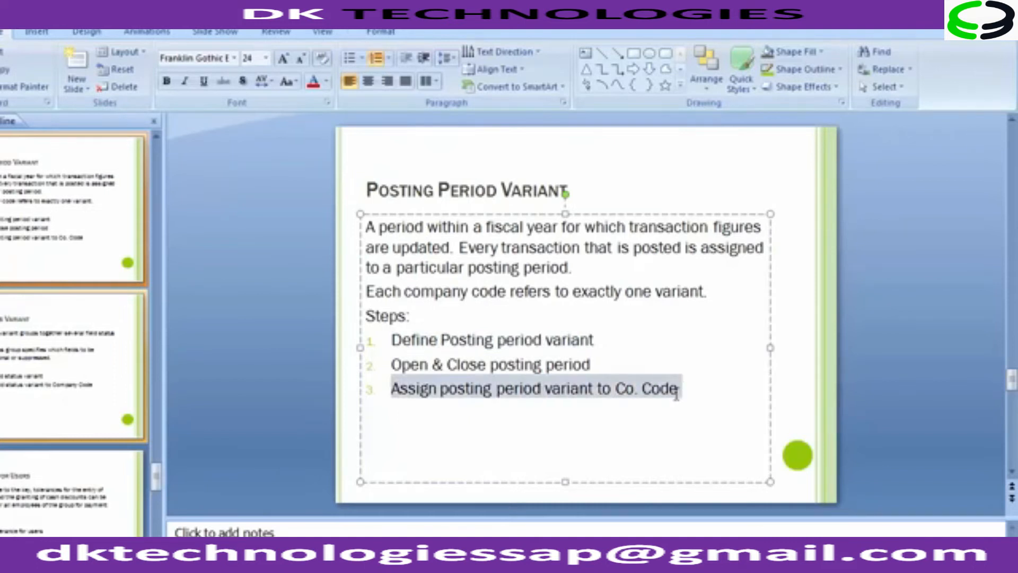
left_click_drag(395, 365, 596, 366)
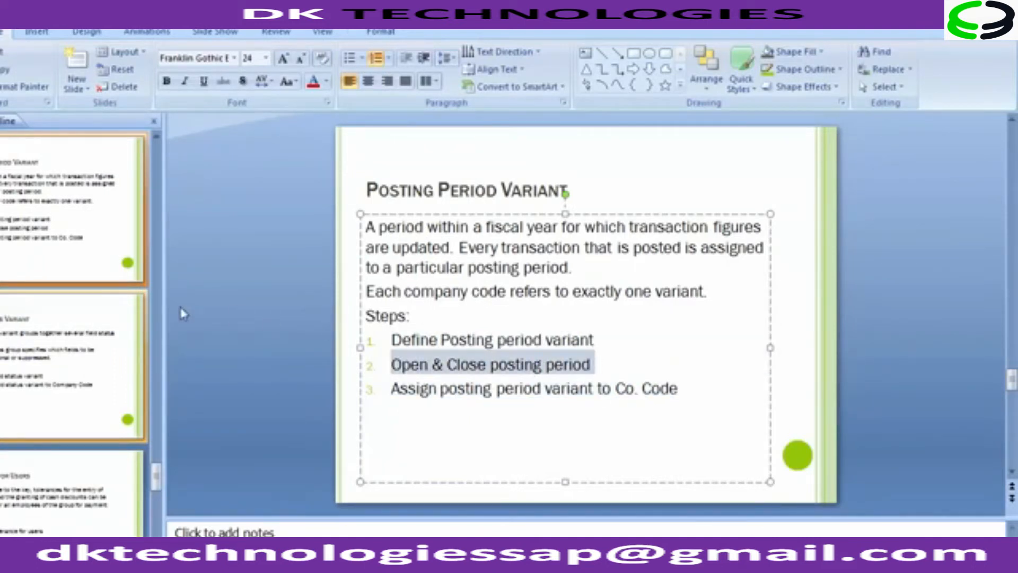
left_click(276, 280)
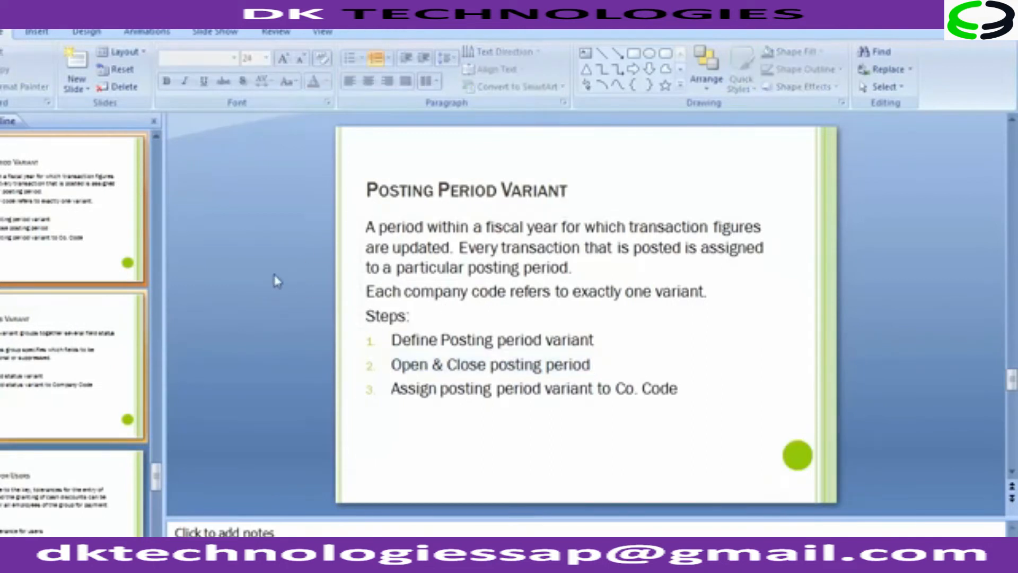
scroll(276, 280, "down", 1)
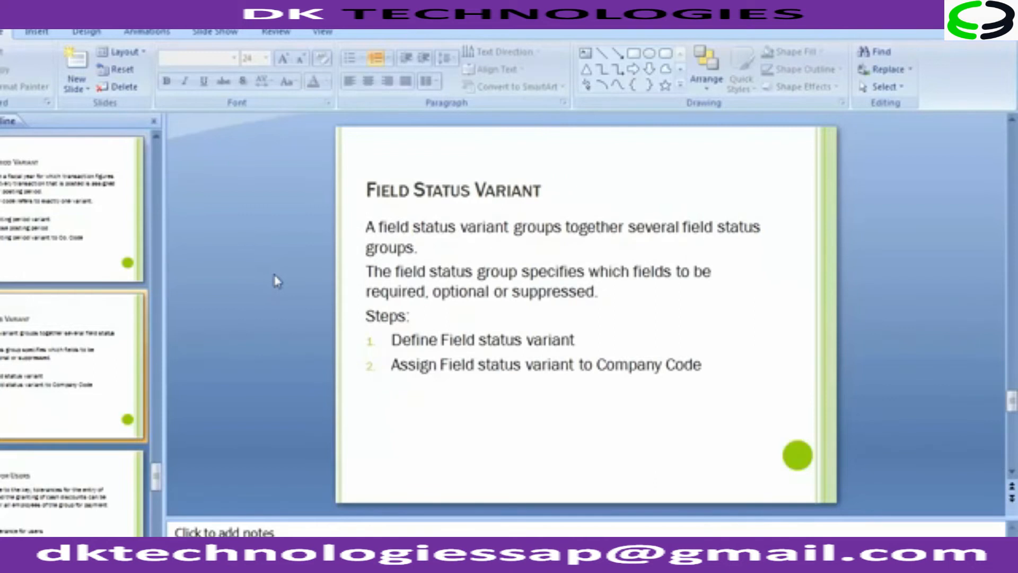
Step: Return to SAP, leave the posting period maintenance back to the IMG, and collapse the Posting Periods node
key("alt+Tab")
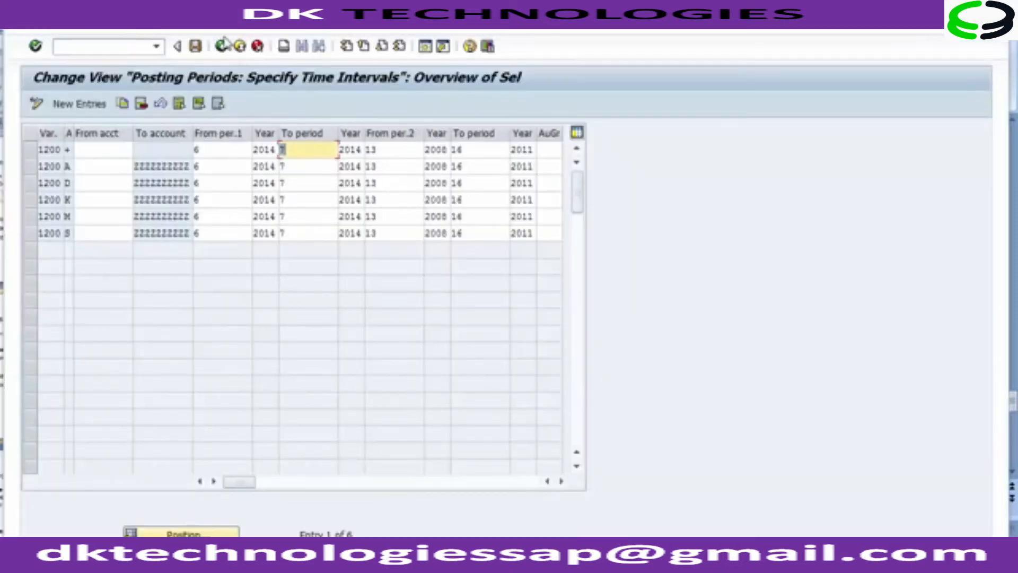
left_click(222, 47)
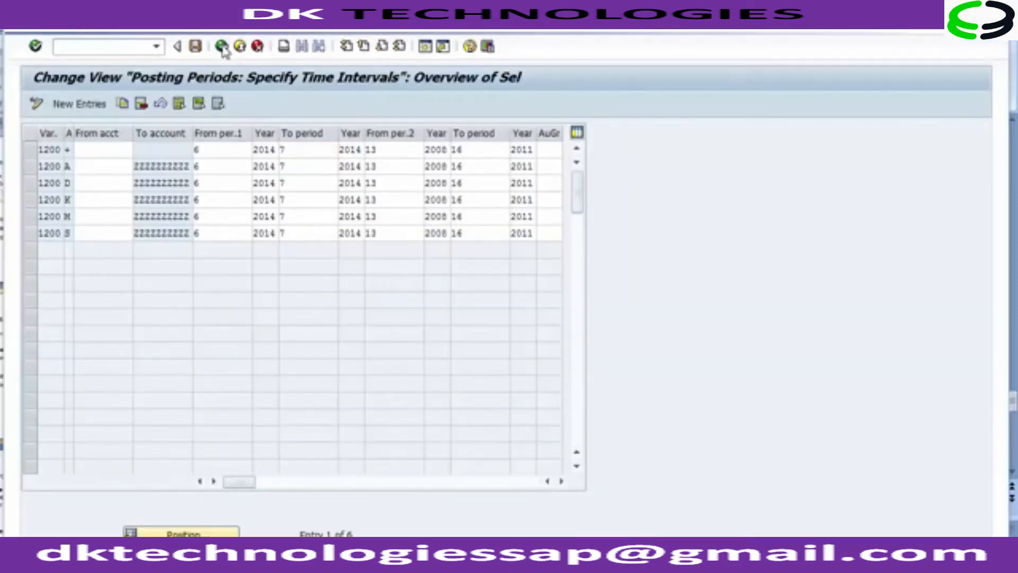
left_click(222, 46)
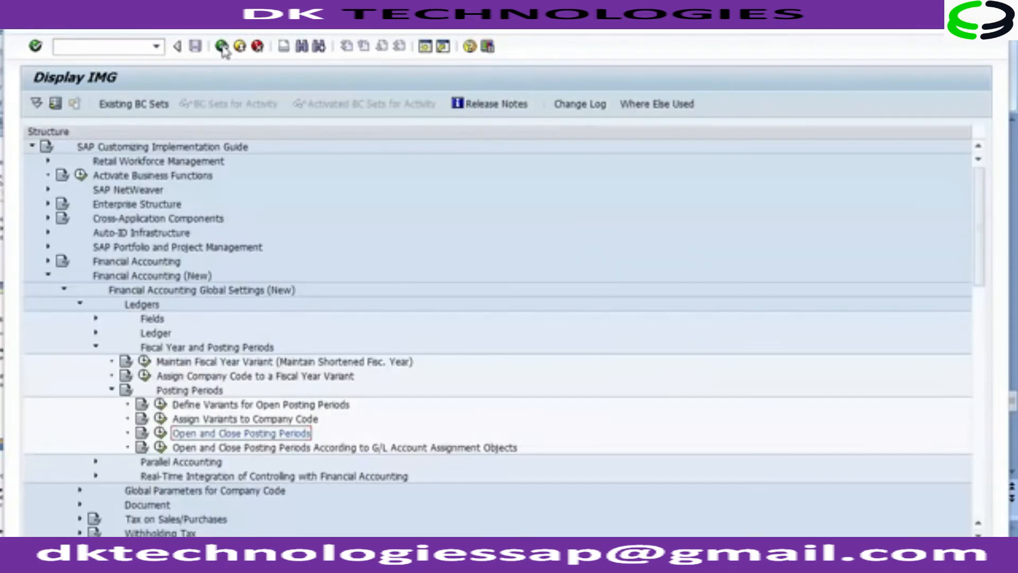
left_click(110, 391)
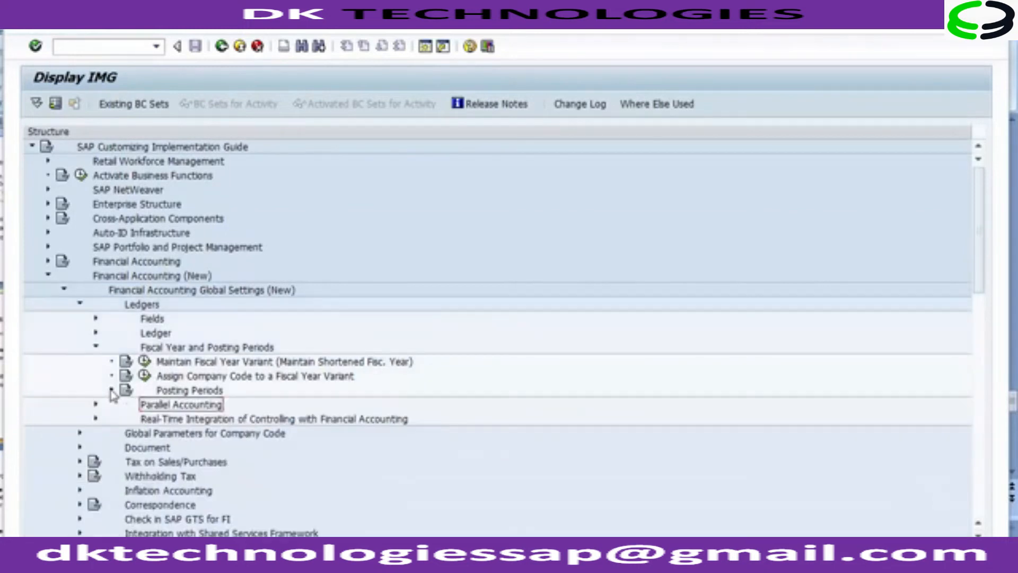
Step: Collapse Fiscal Year and Posting Periods and open the Define Field Status Variants activity under Ledgers > Fields
left_click(96, 348)
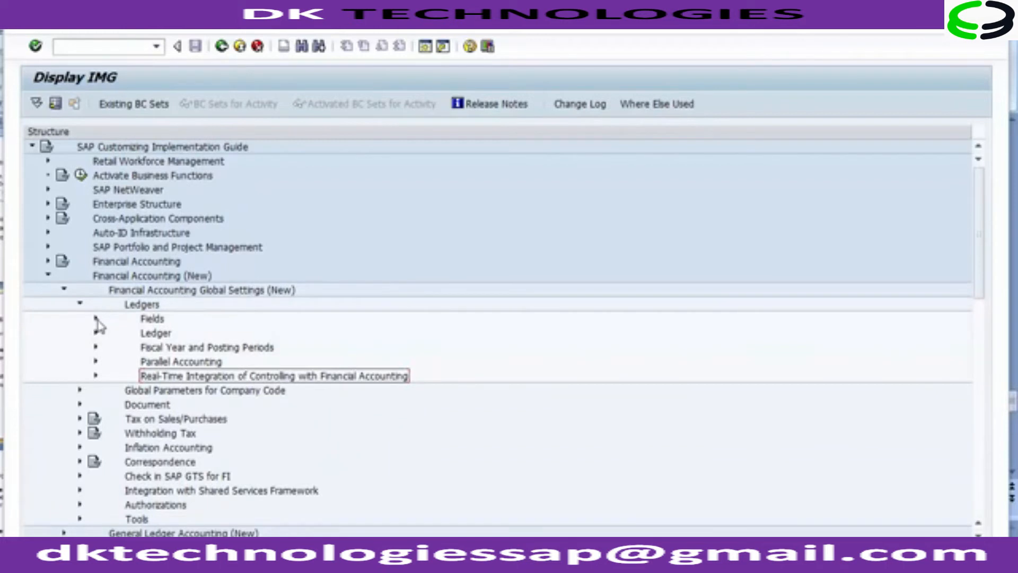
left_click(144, 321)
left_click(96, 318)
left_click(241, 365)
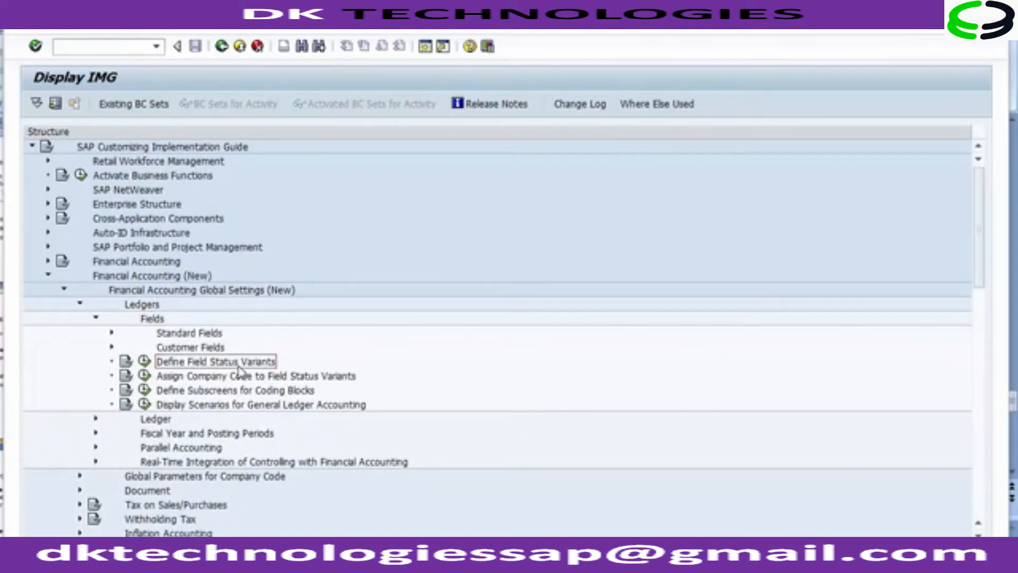
left_click(144, 362)
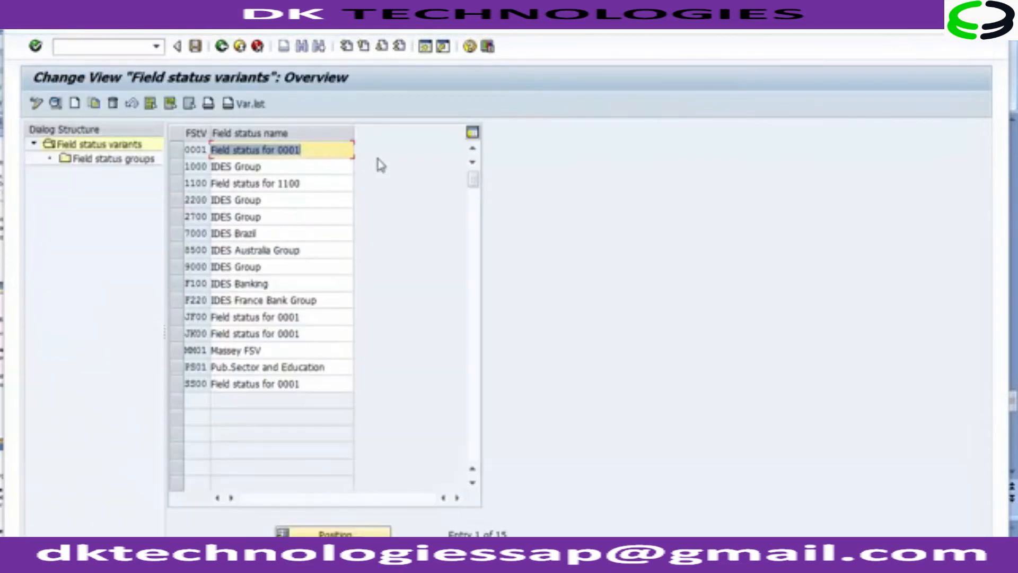
Step: Copy field status variant 0001 as 1200 named Field status for 1200, copying all dependent entries
left_click(191, 152)
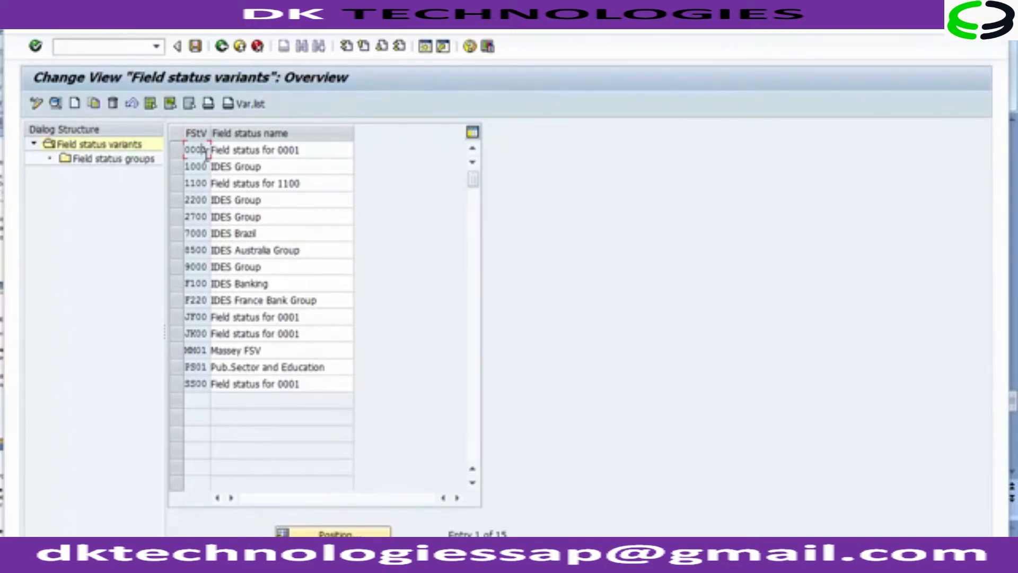
left_click(177, 154)
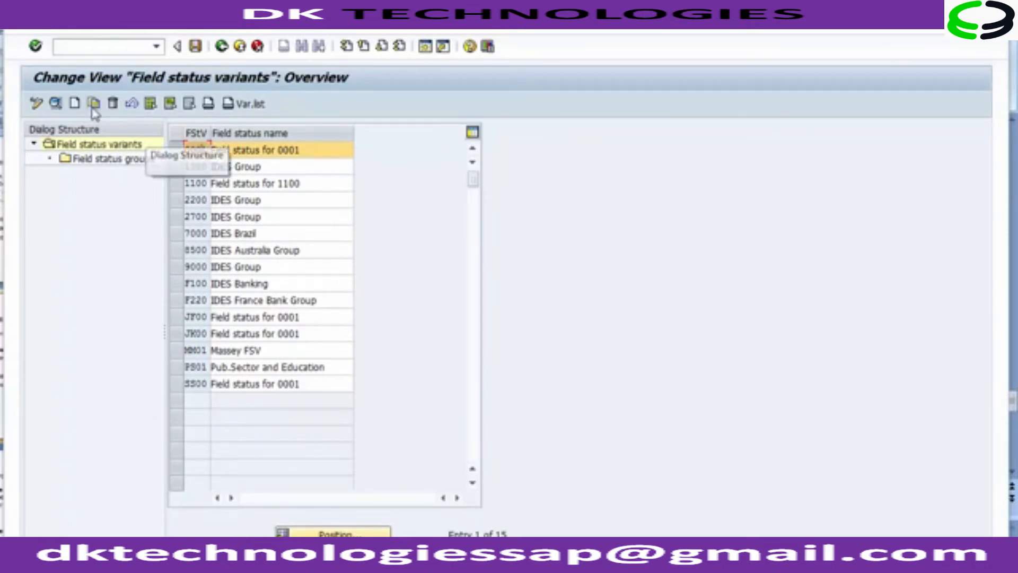
left_click(178, 152)
left_click(178, 154)
left_click(96, 108)
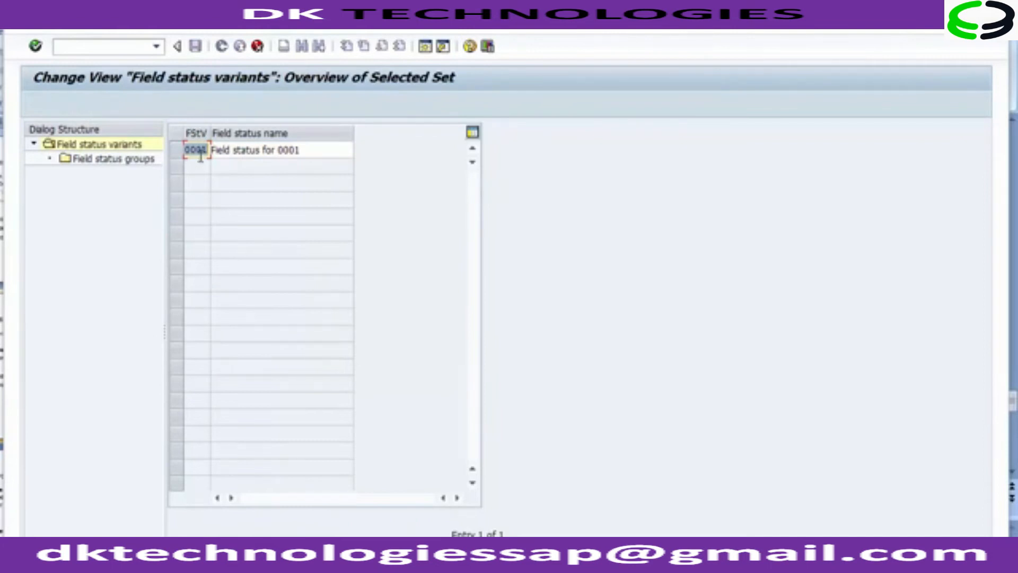
type("1200")
left_click(315, 154)
key("BackSpace")
key("BackSpace")
key("BackSpace")
key("BackSpace")
type("1200")
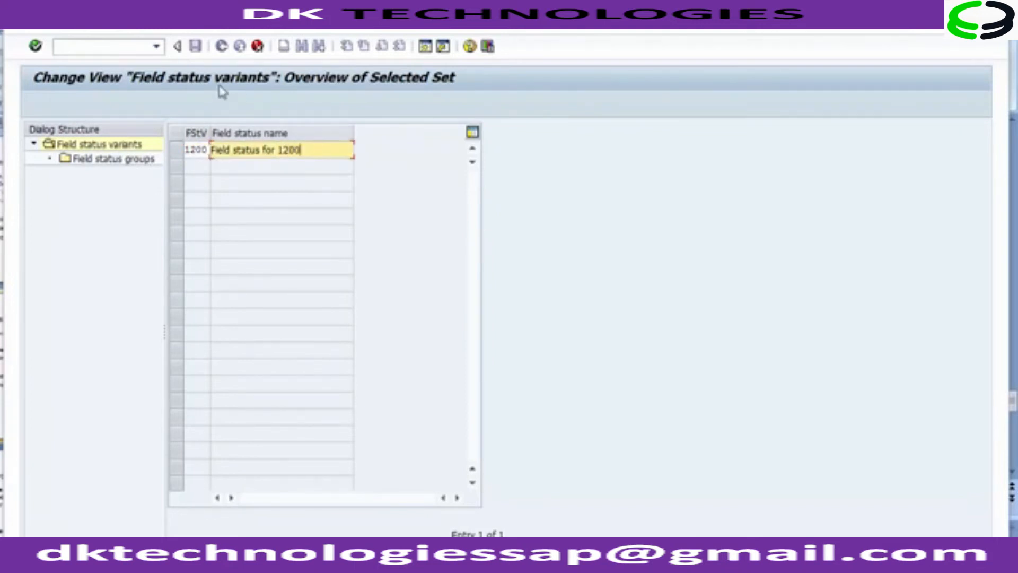
left_click(197, 49)
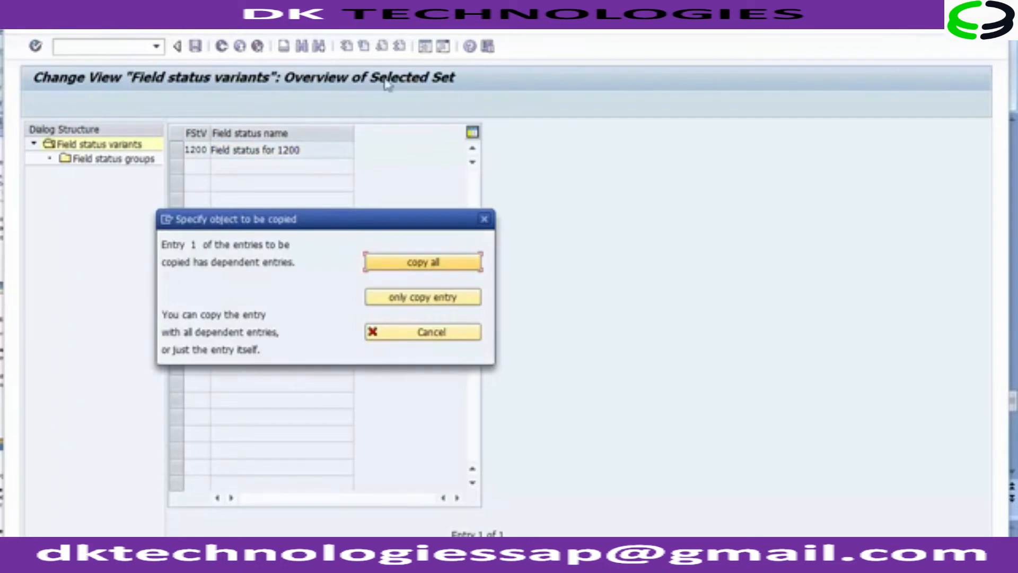
left_click(419, 266)
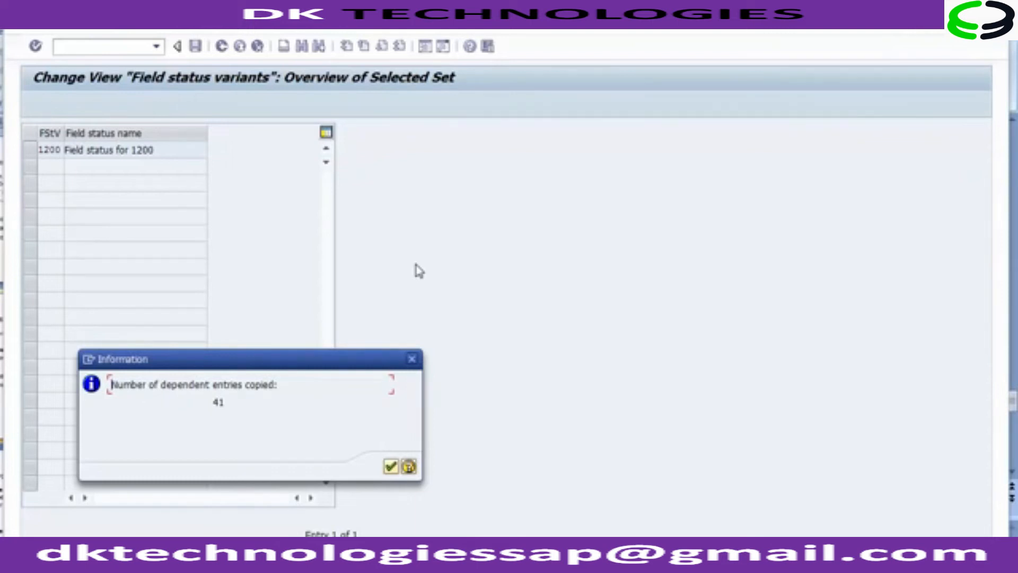
left_click(392, 467)
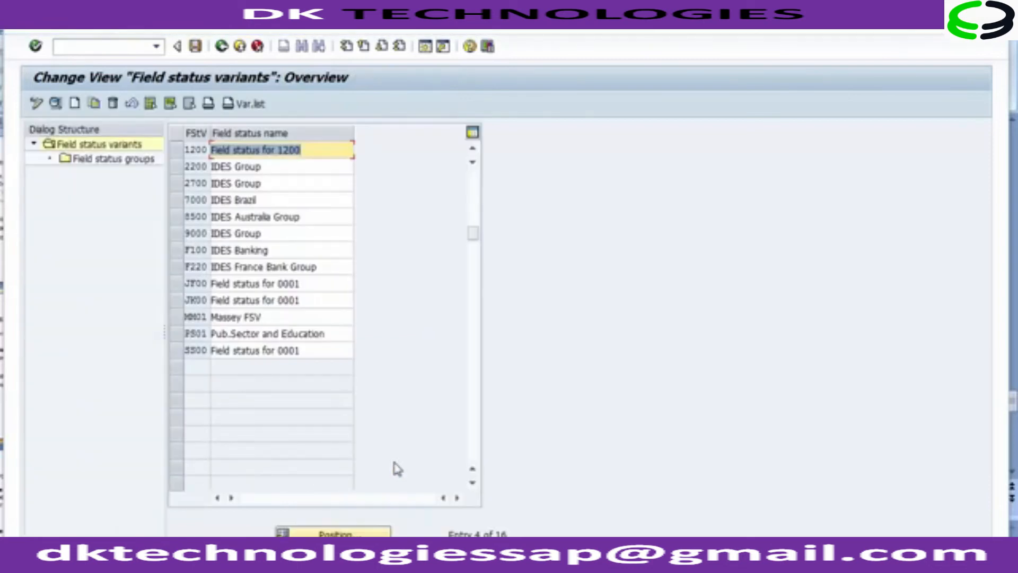
Step: Open the field status groups of variant 1200 and save it under the customizing request
left_click(199, 151)
left_click(261, 151)
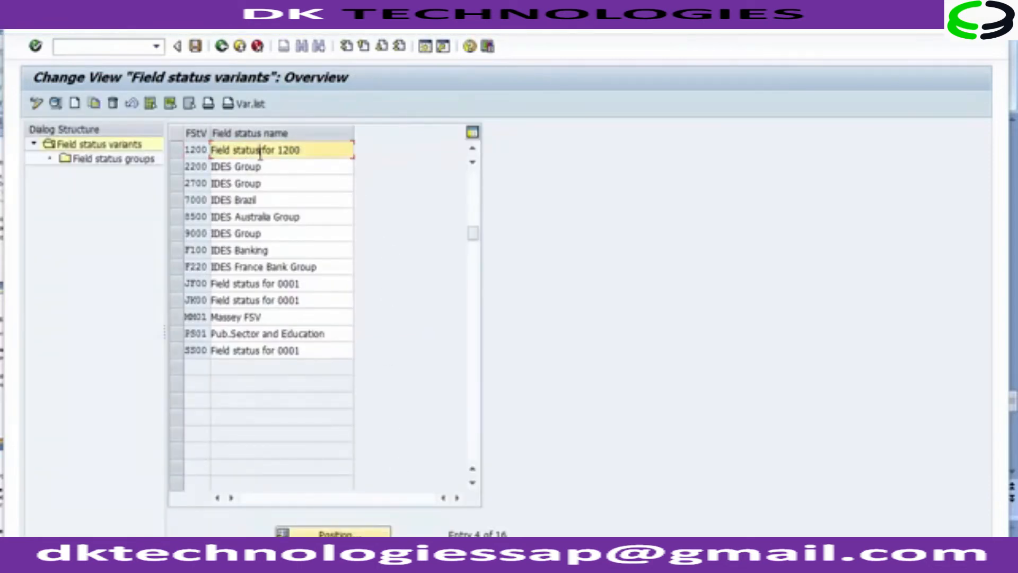
left_click(177, 151)
left_click(176, 152)
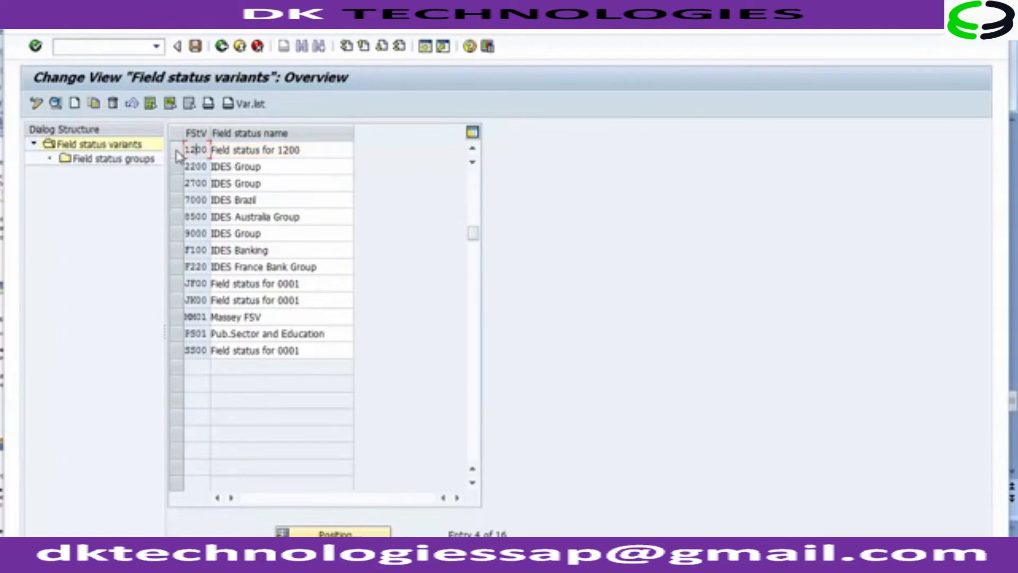
left_click(176, 151)
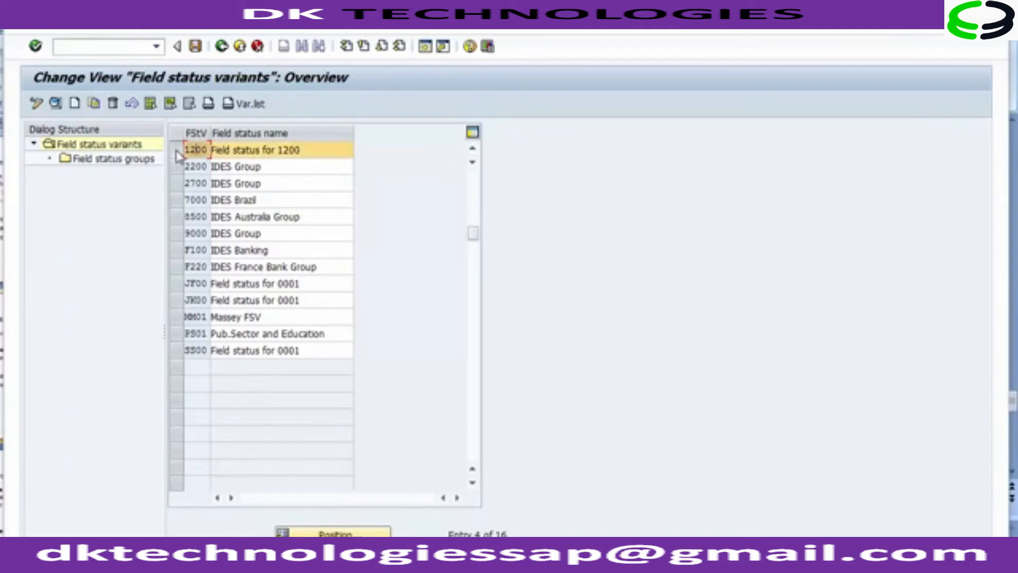
double_click(97, 163)
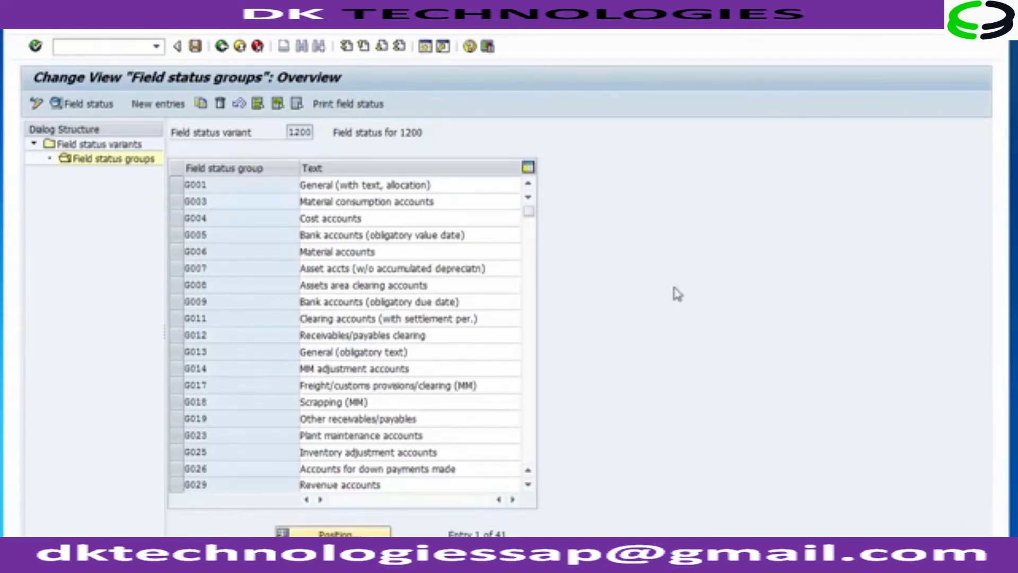
left_click(195, 47)
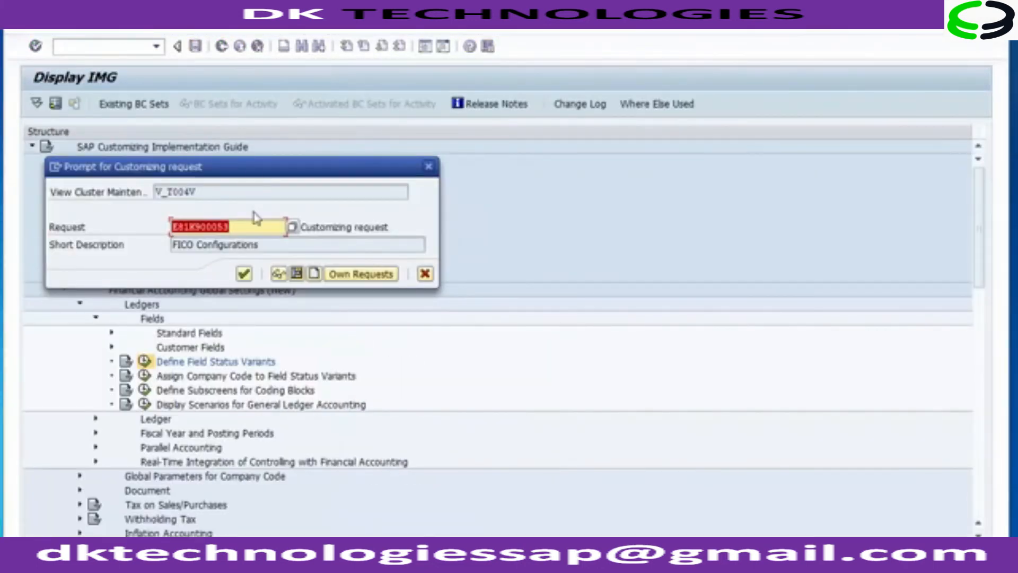
left_click(245, 275)
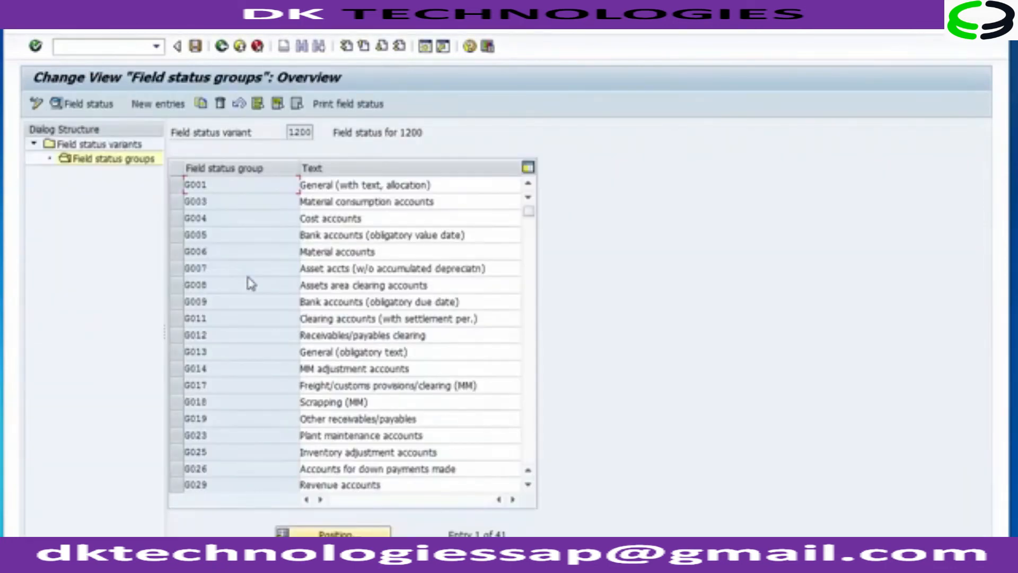
Step: Return to the IMG and open Define Tolerance Groups for Employees under Document > Tolerance Groups
left_click(223, 51)
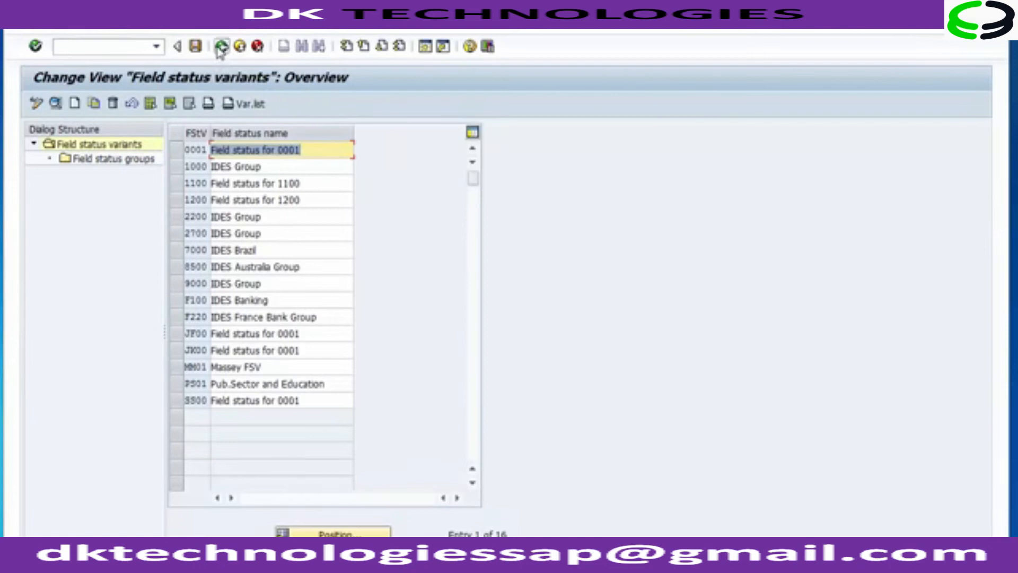
left_click(221, 49)
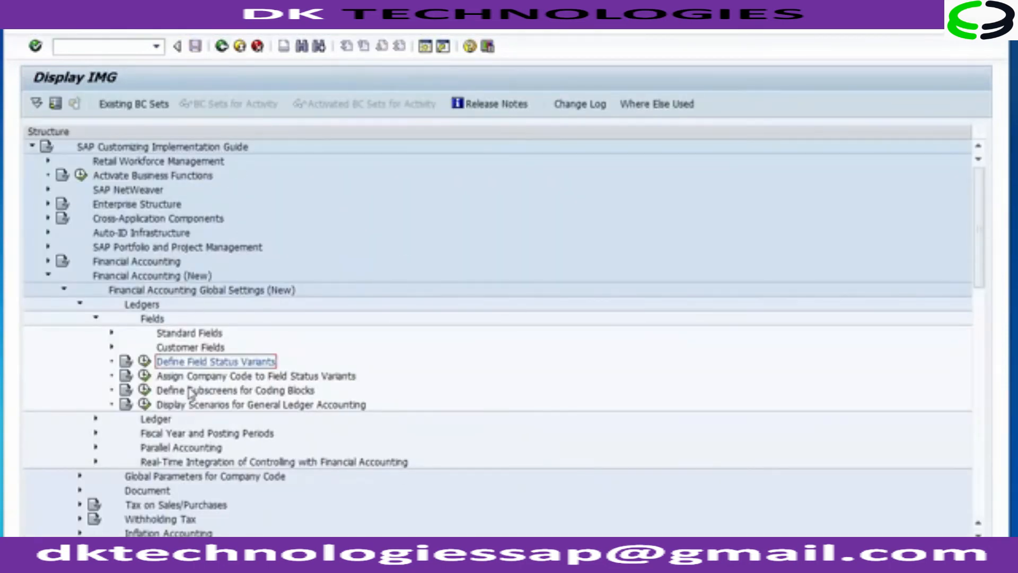
left_click(96, 319)
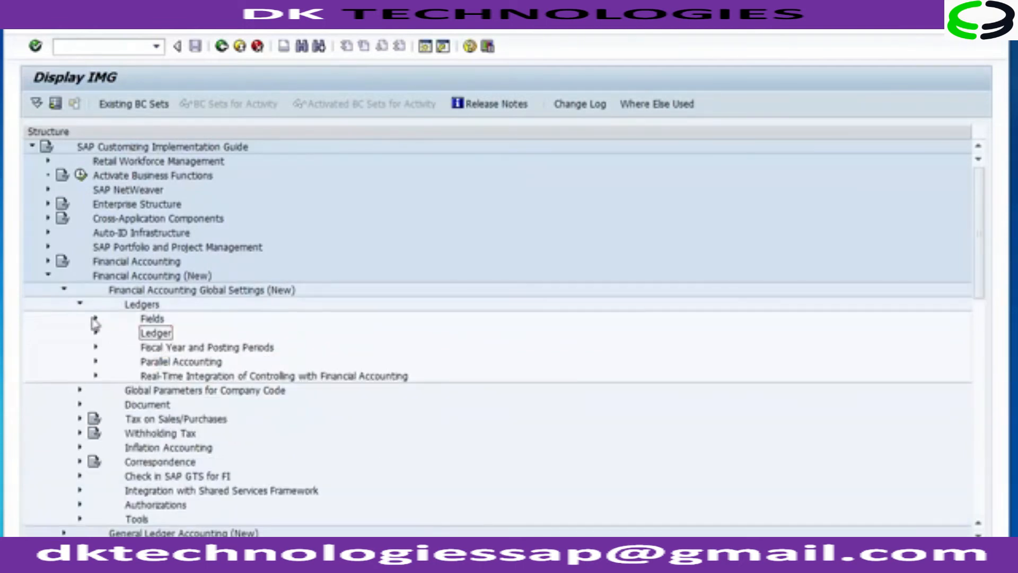
left_click(80, 304)
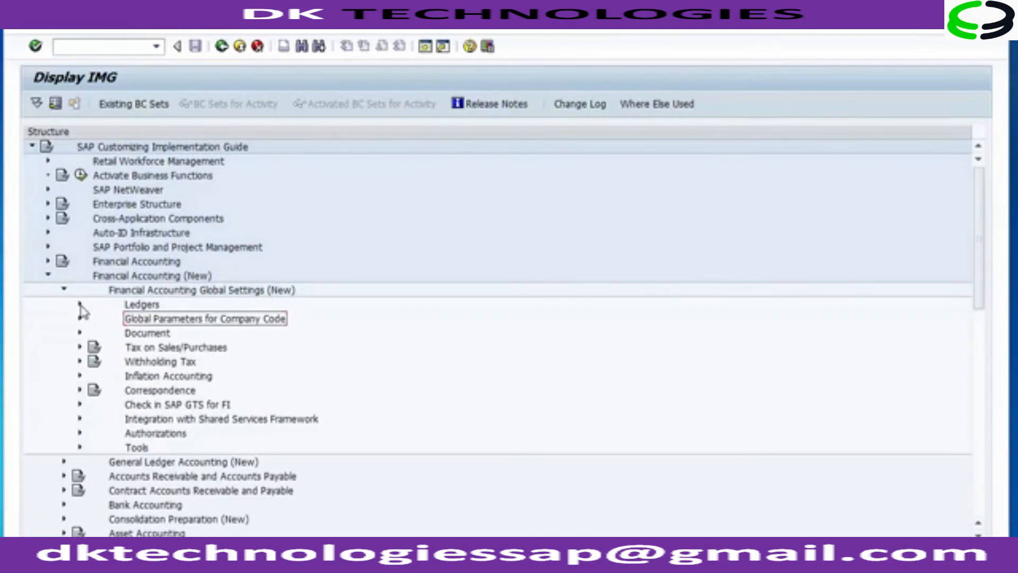
left_click(80, 333)
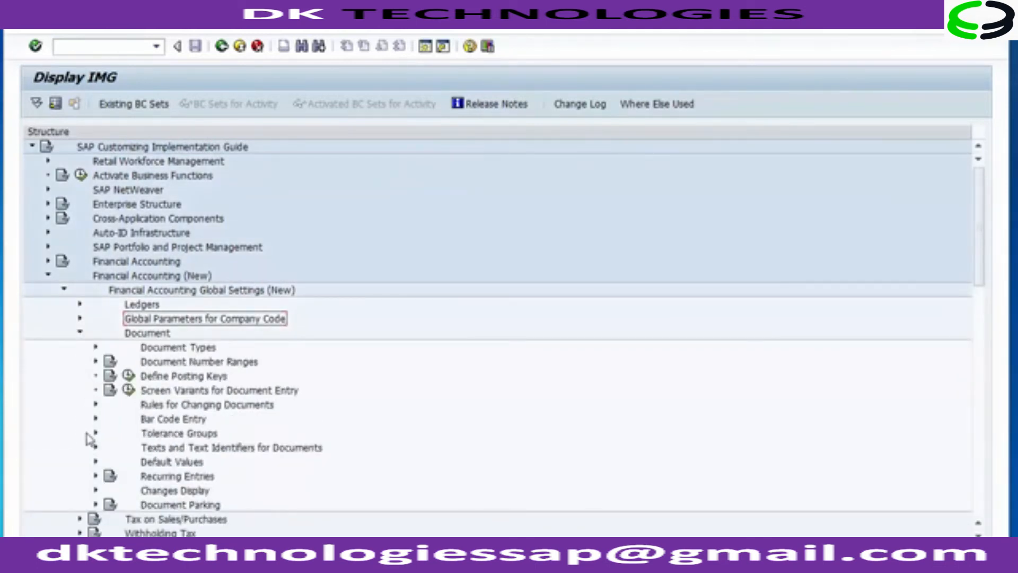
left_click(152, 438)
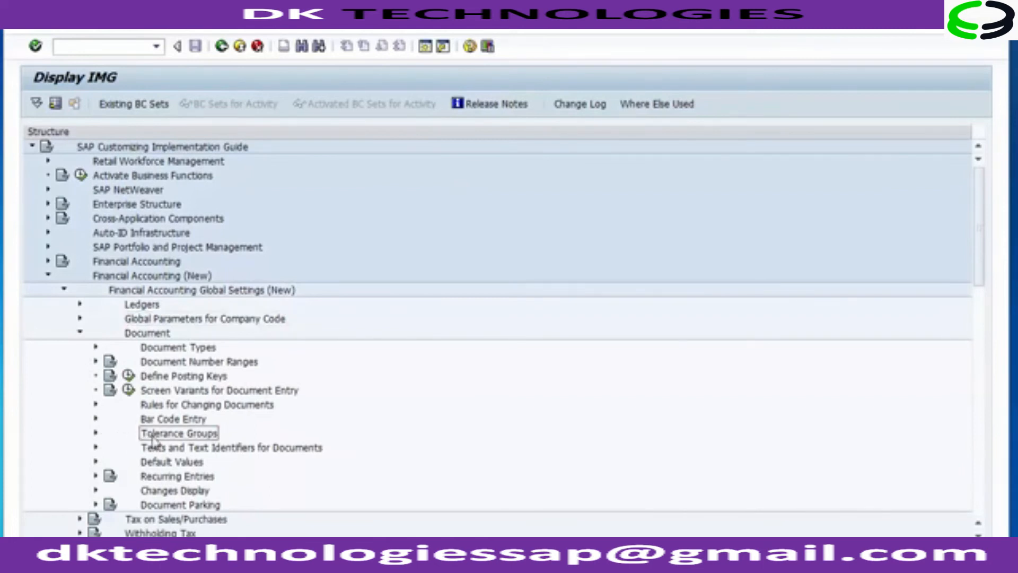
left_click(96, 435)
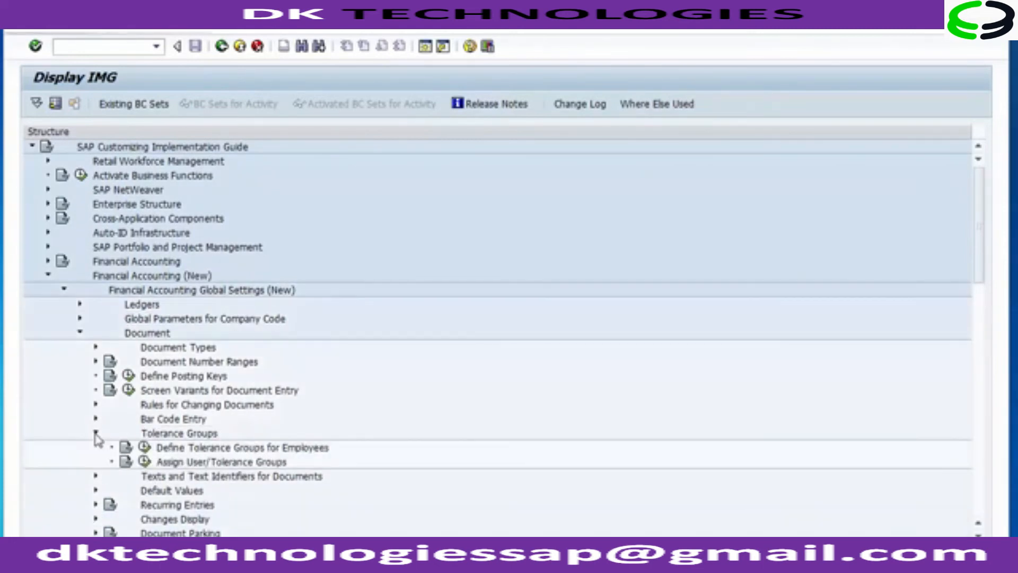
left_click(191, 448)
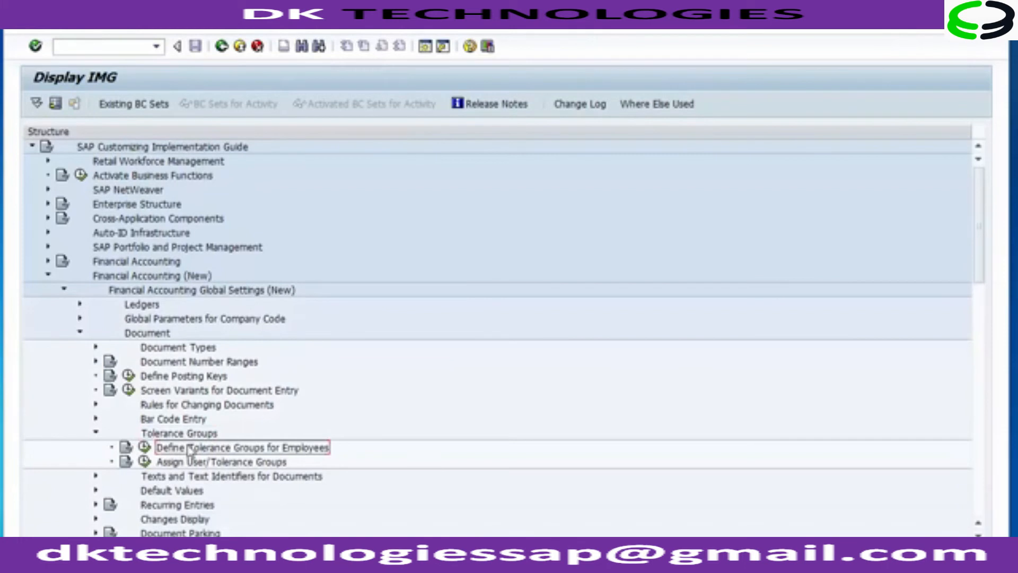
left_click(145, 449)
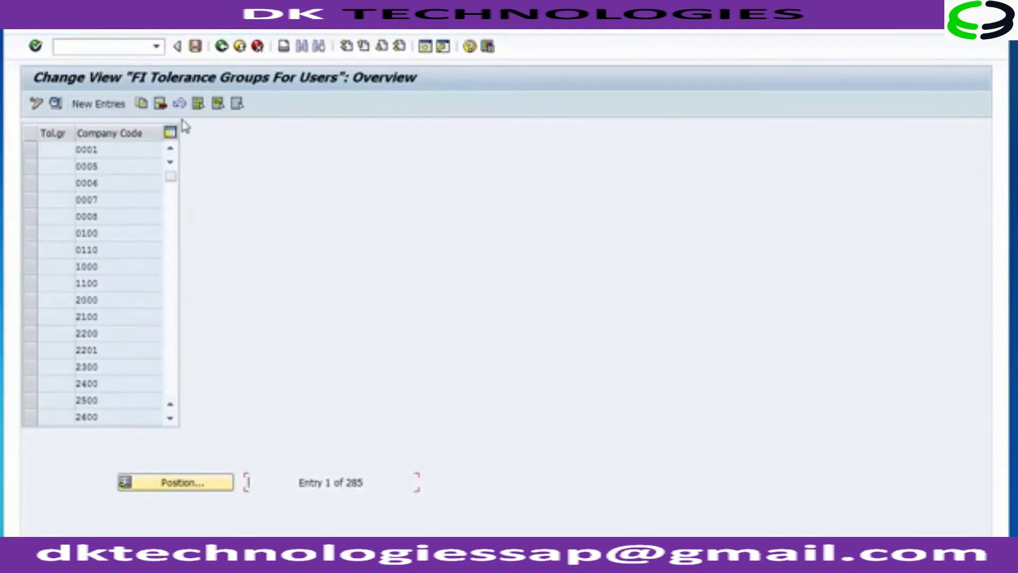
Step: Create a new tolerance group entry for company code 1200
left_click(96, 106)
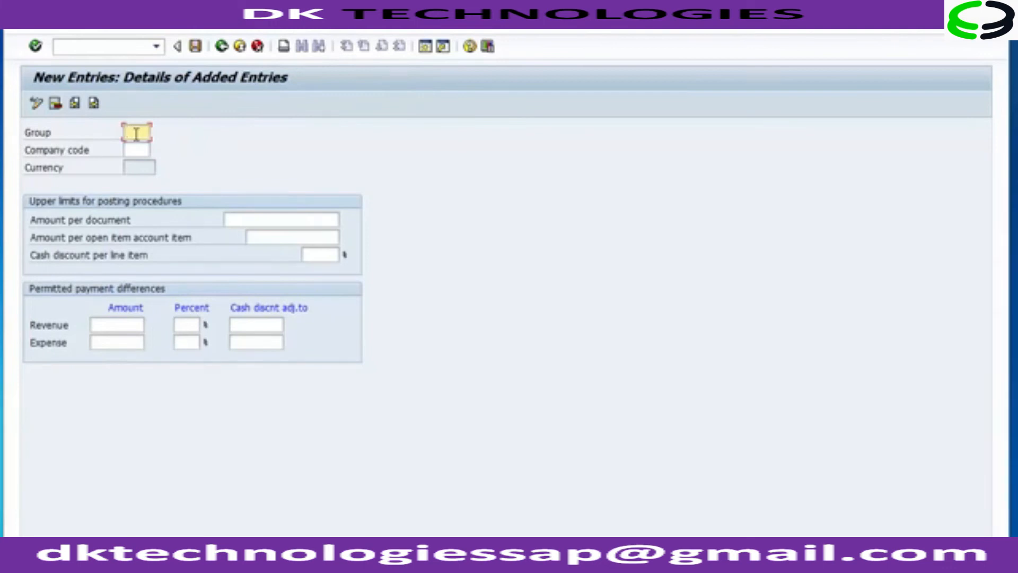
left_click(136, 150)
type("1200")
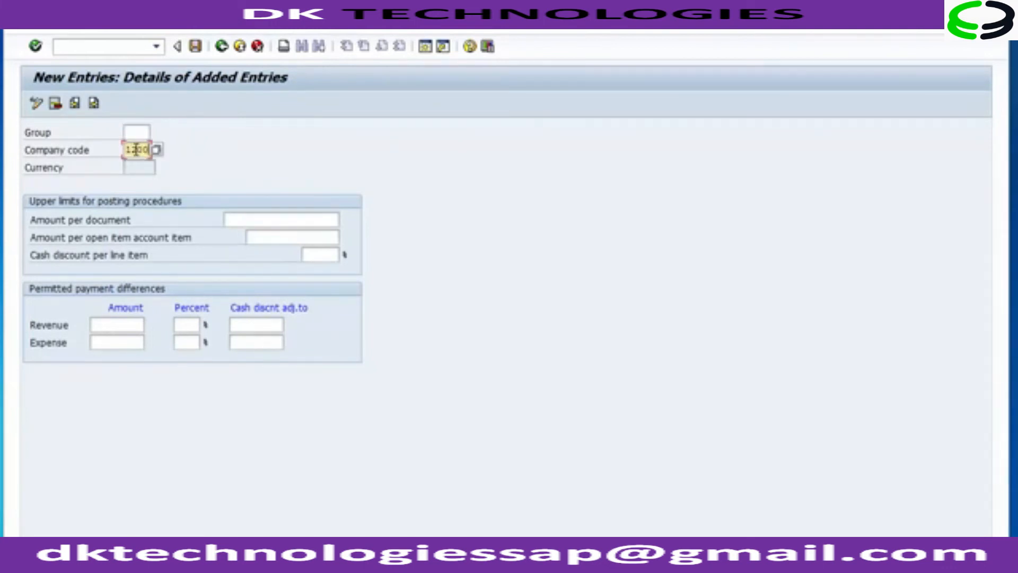
left_click(282, 216)
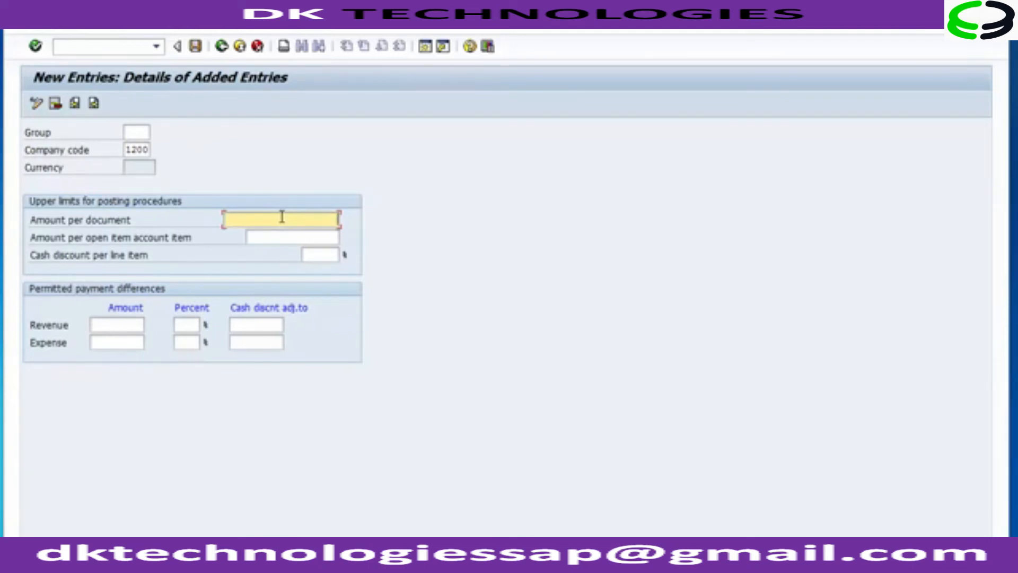
type("99999999999")
left_click(292, 239)
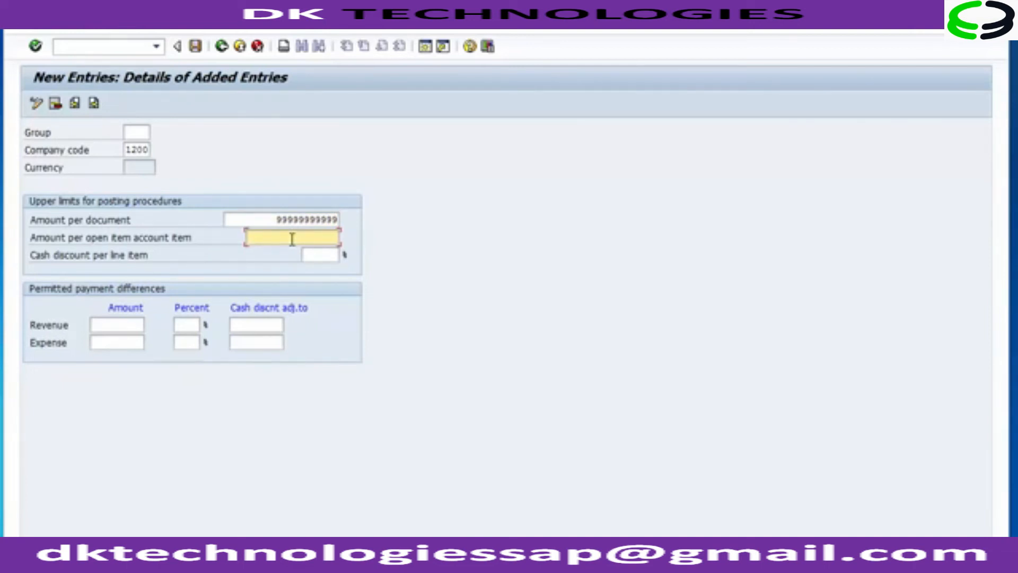
type("9999999999")
key("BackSpace")
left_click(130, 132)
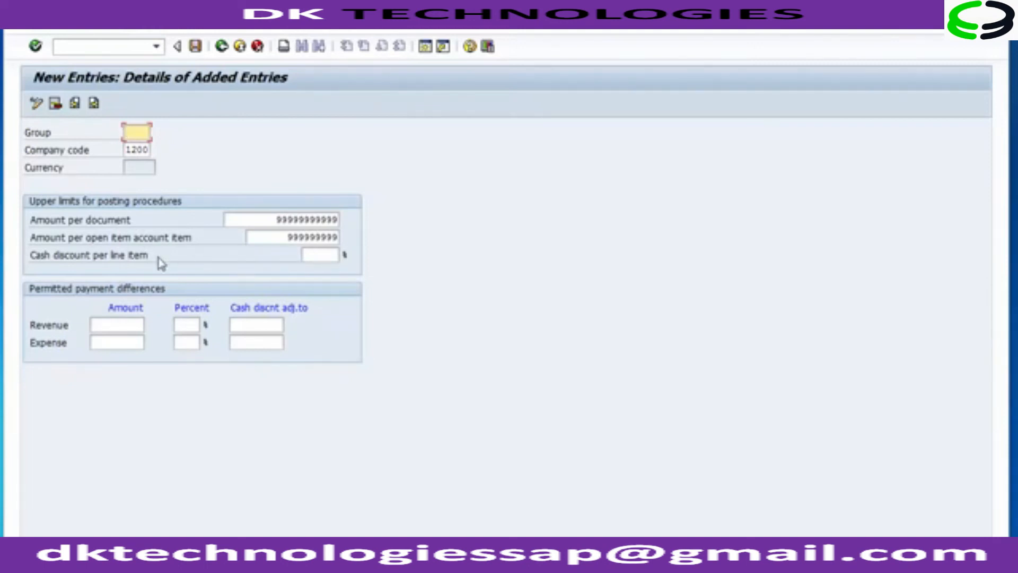
Step: Set the cash discount per line item to 10 %, dismissing the Windows colour scheme prompt
left_click(333, 255)
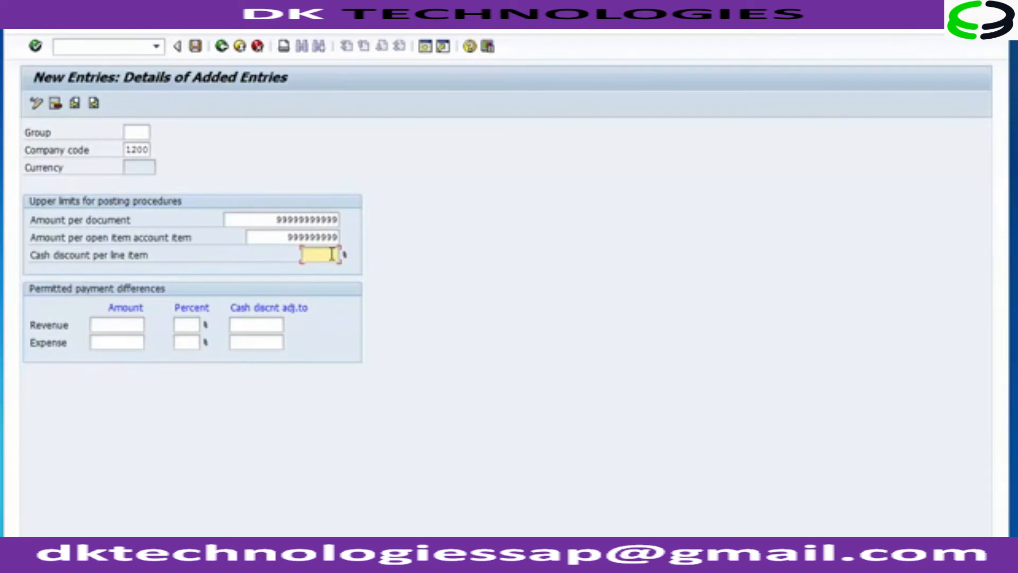
type("111111")
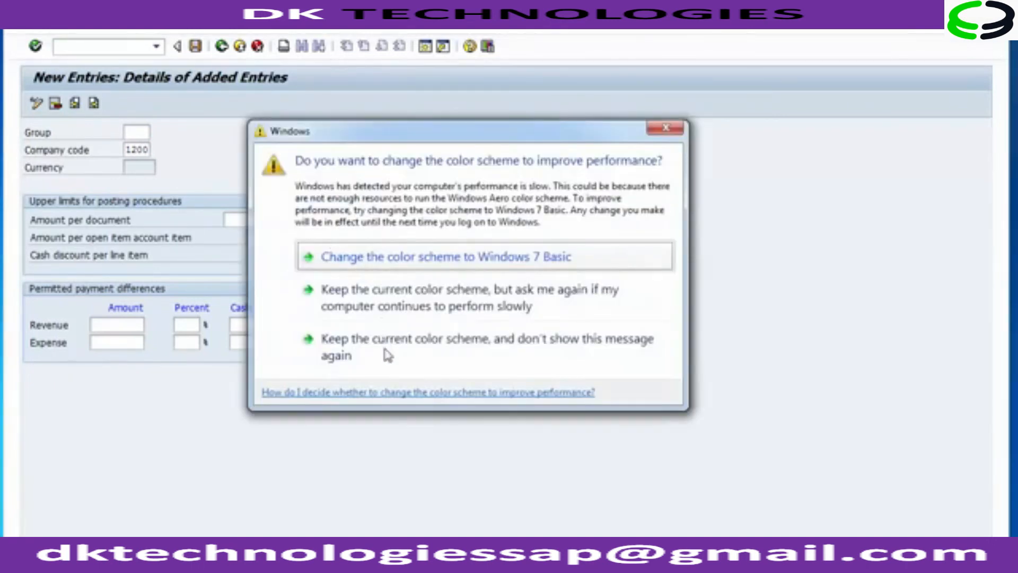
left_click(387, 352)
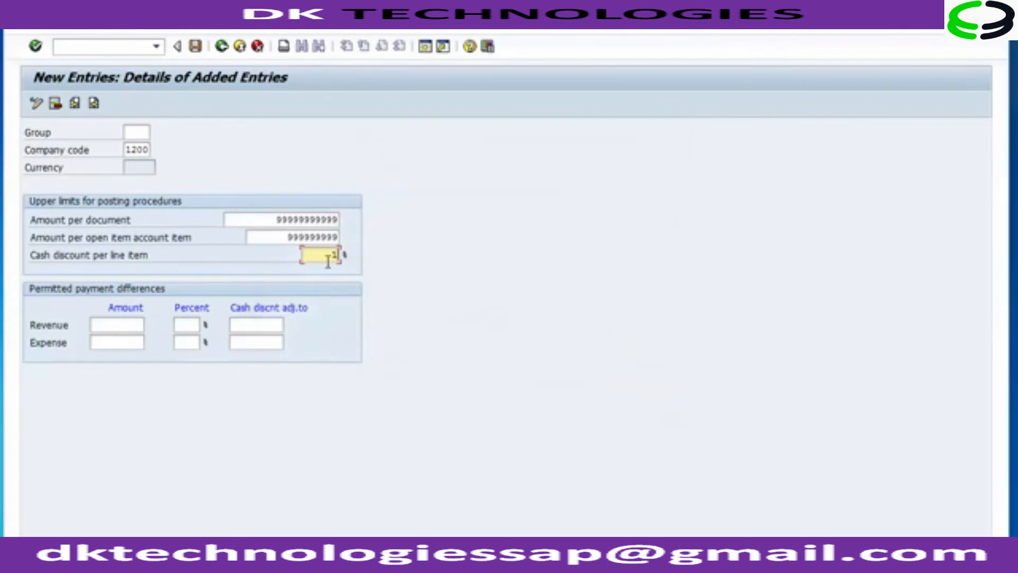
type("0")
Step: Set the permitted payment difference amounts for revenue and expense to 100 each
left_click(121, 327)
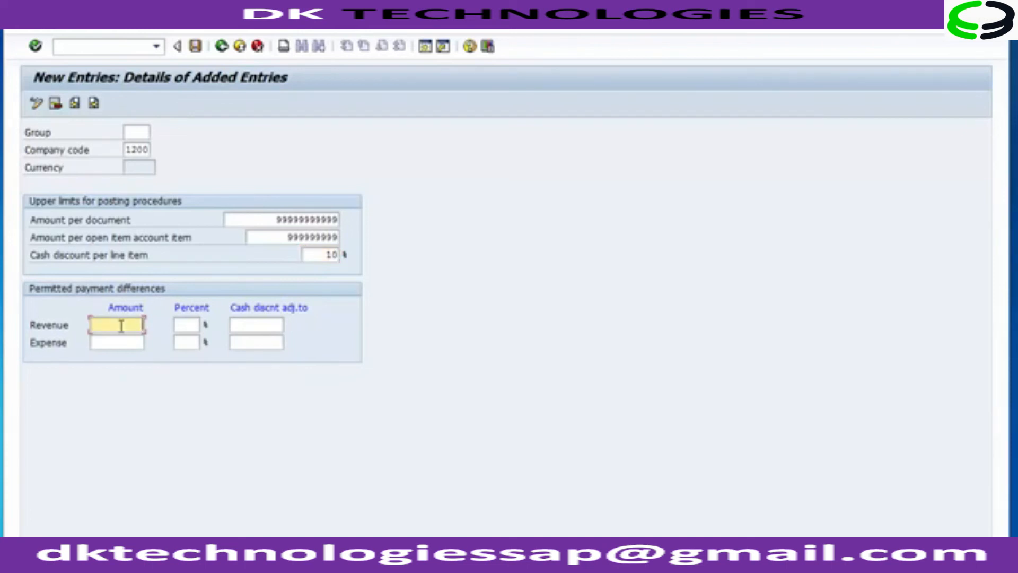
type("100")
left_click(120, 340)
type("100")
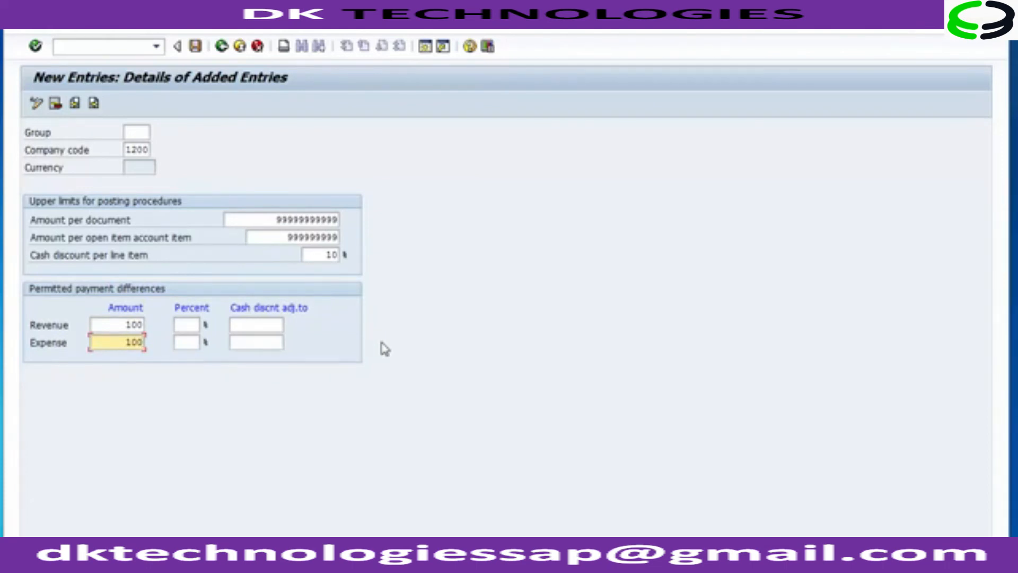
Step: Set the revenue and expense payment difference percentages to 10 each, then save the entry to the FICO Configurations customizing request
left_click(181, 326)
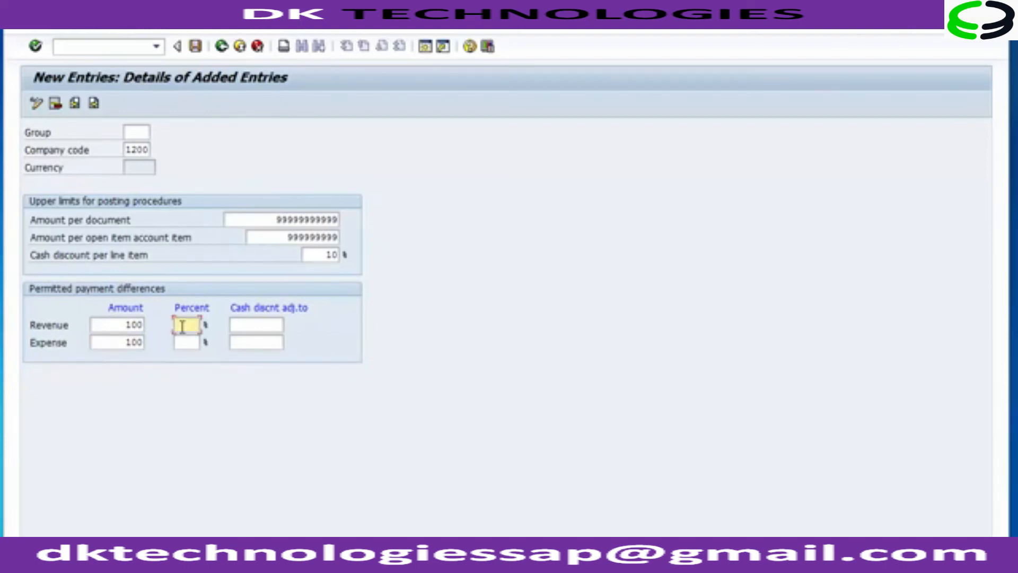
type("10")
left_click(190, 342)
type("10")
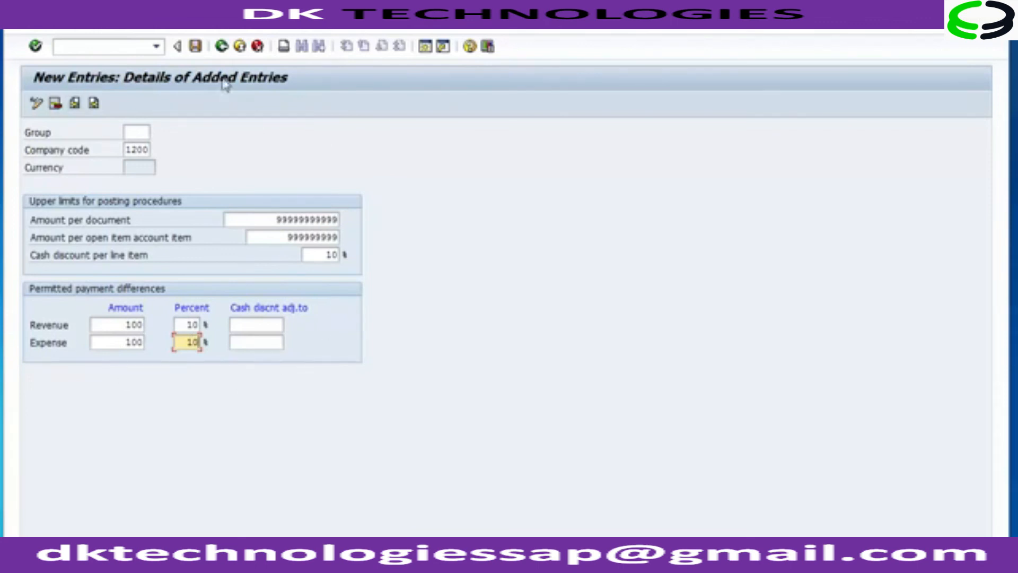
left_click(195, 47)
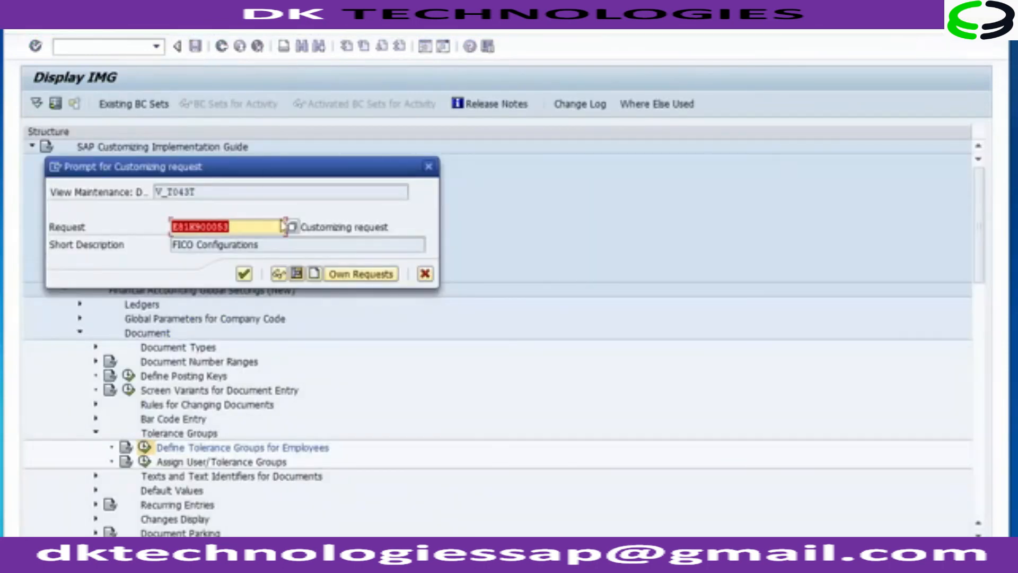
left_click(244, 274)
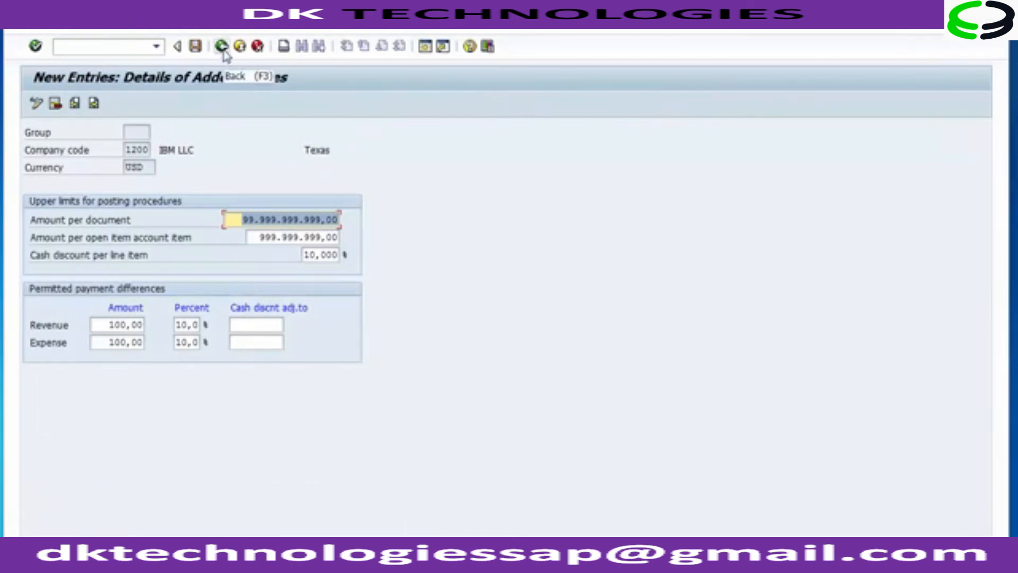
Step: Return to the implementation guide and open the Assign User/Tolerance Groups activity
left_click(139, 132)
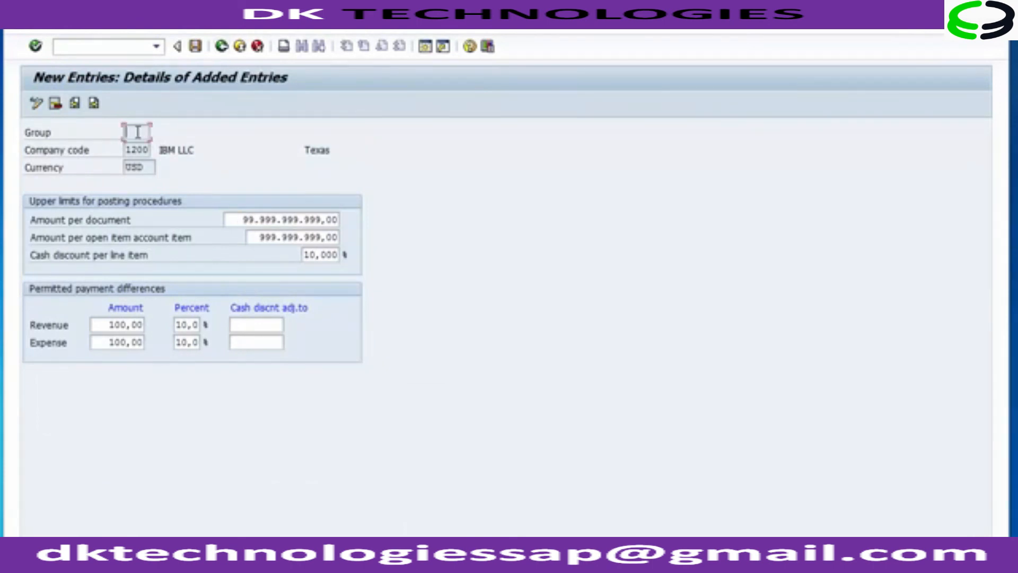
left_click(221, 47)
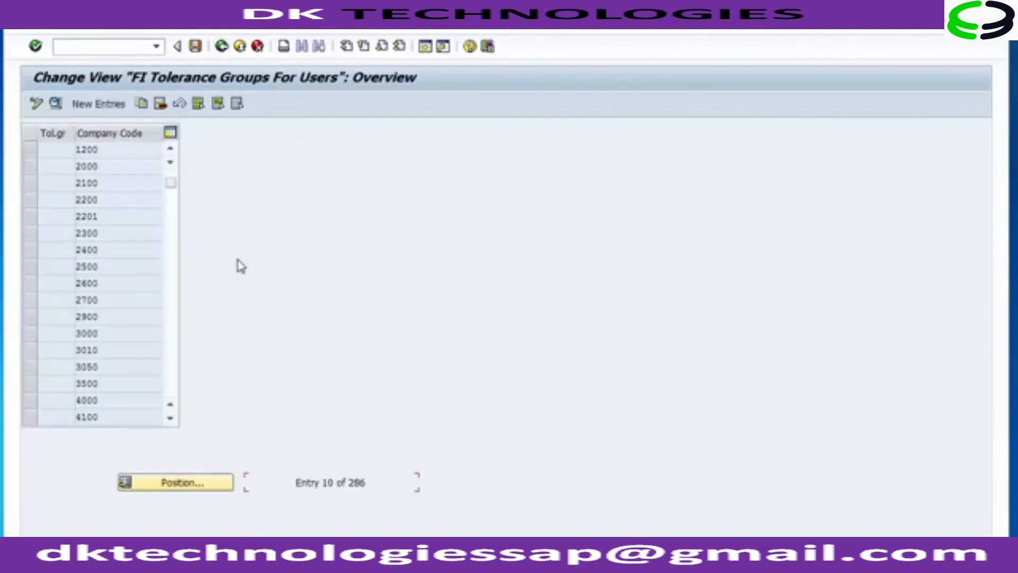
left_click(222, 46)
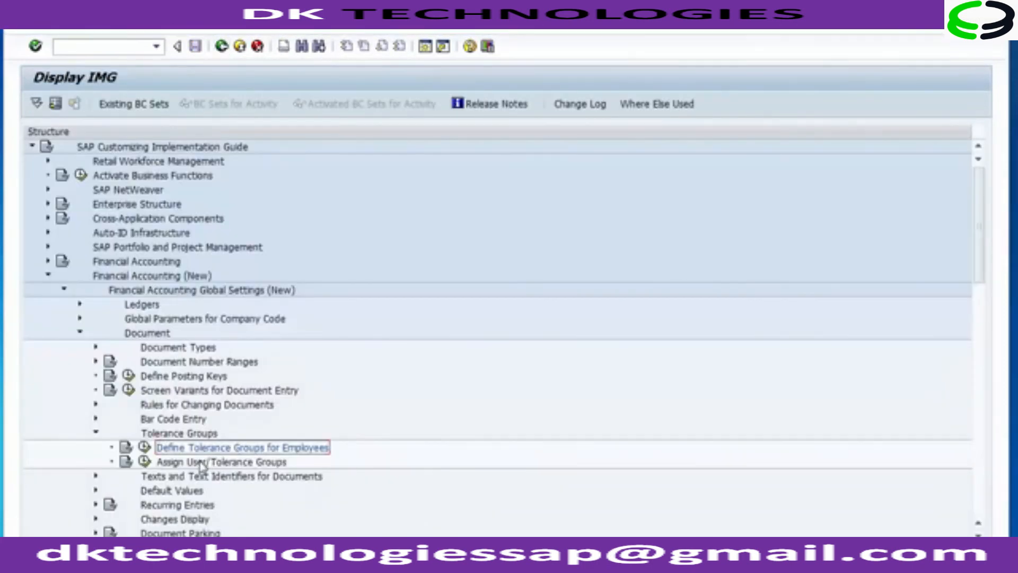
left_click(199, 465)
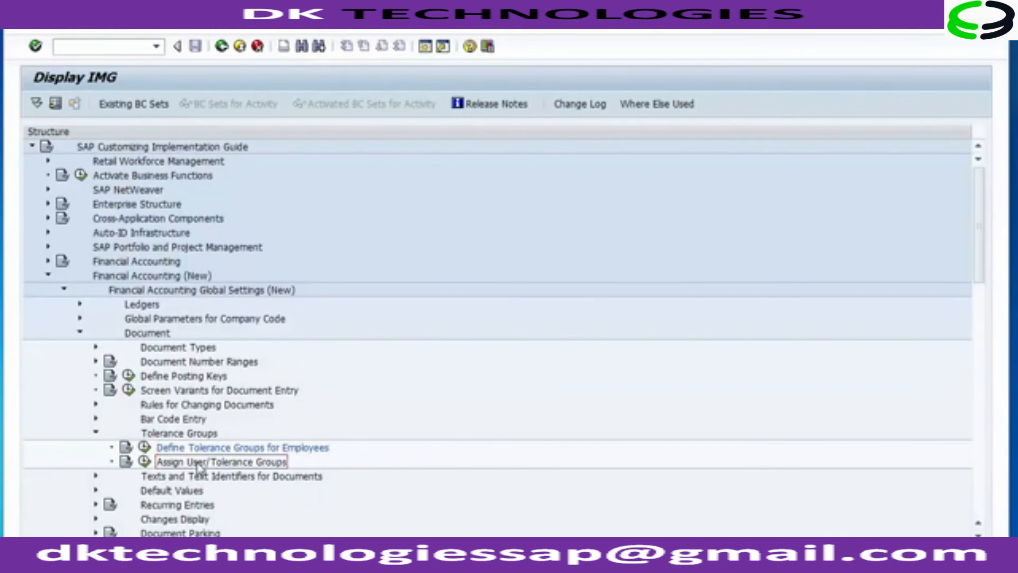
left_click(144, 462)
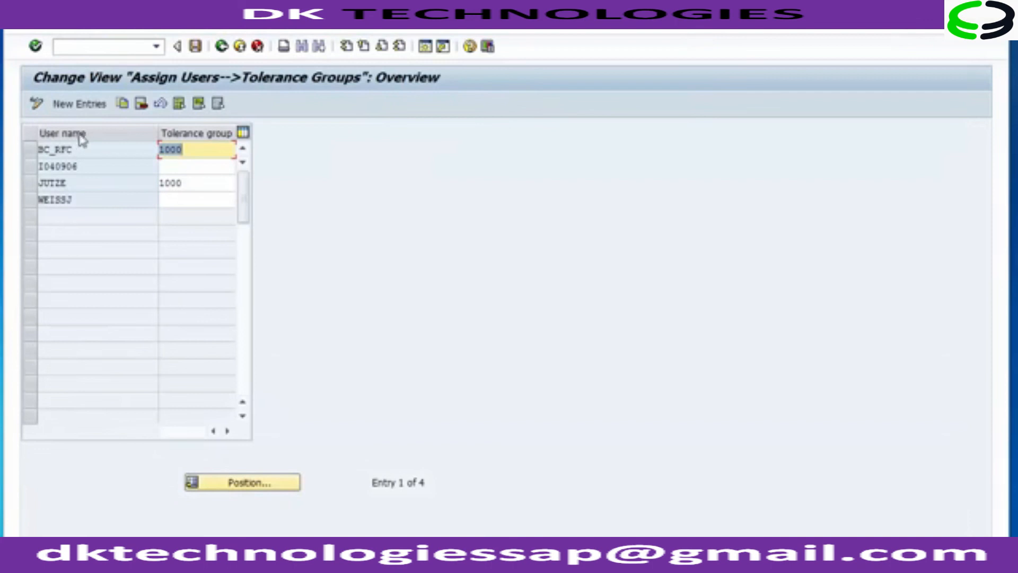
Step: Examine the existing user name and tolerance group assignments before leaving the overview
left_click_drag(88, 145, 35, 152)
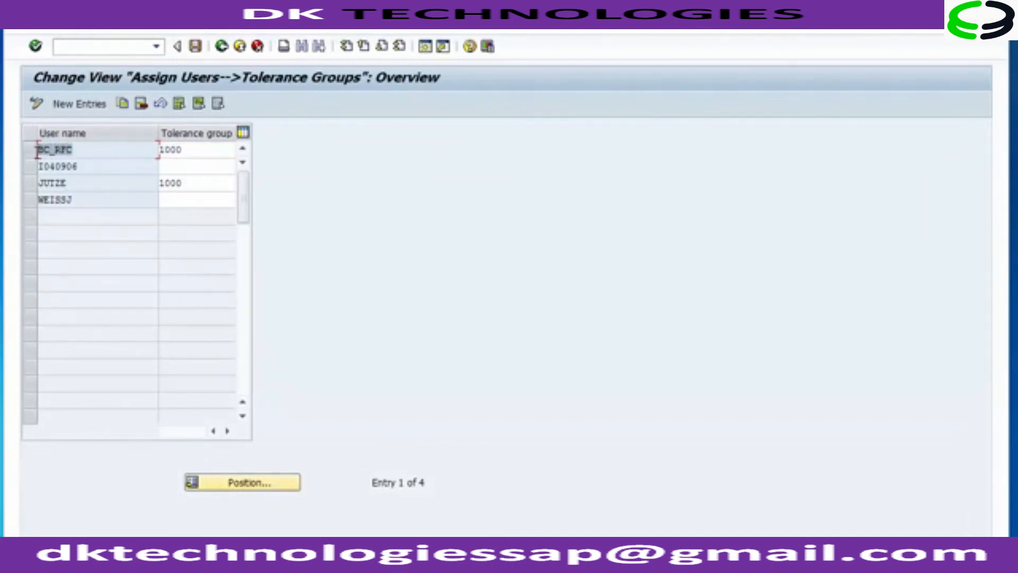
left_click(93, 152)
left_click(215, 150)
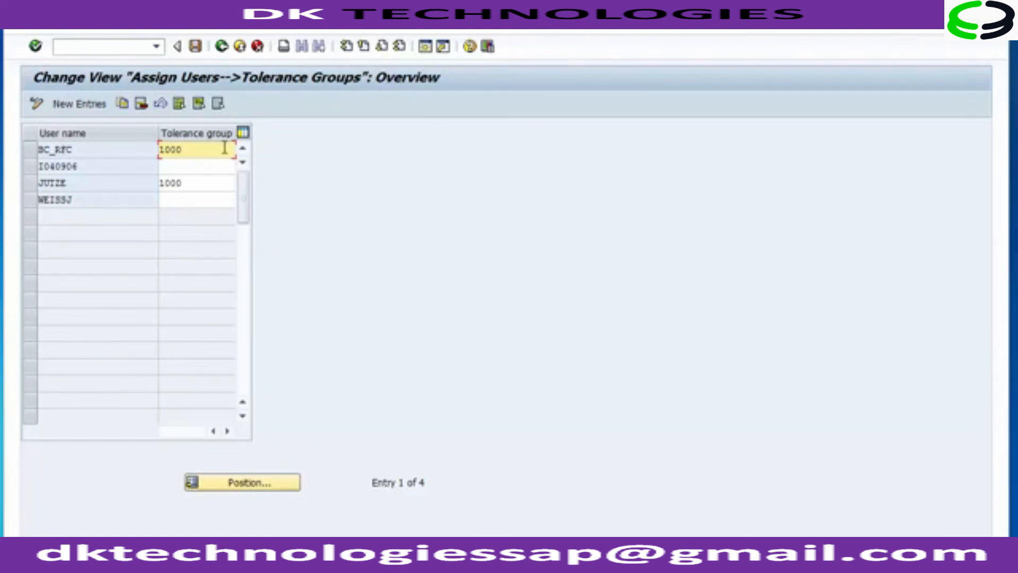
left_click(222, 48)
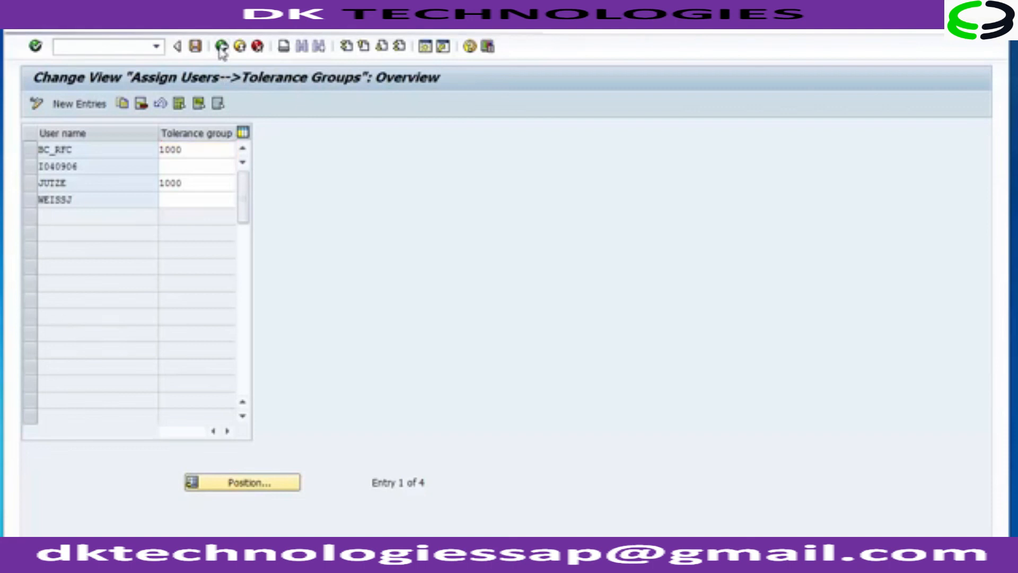